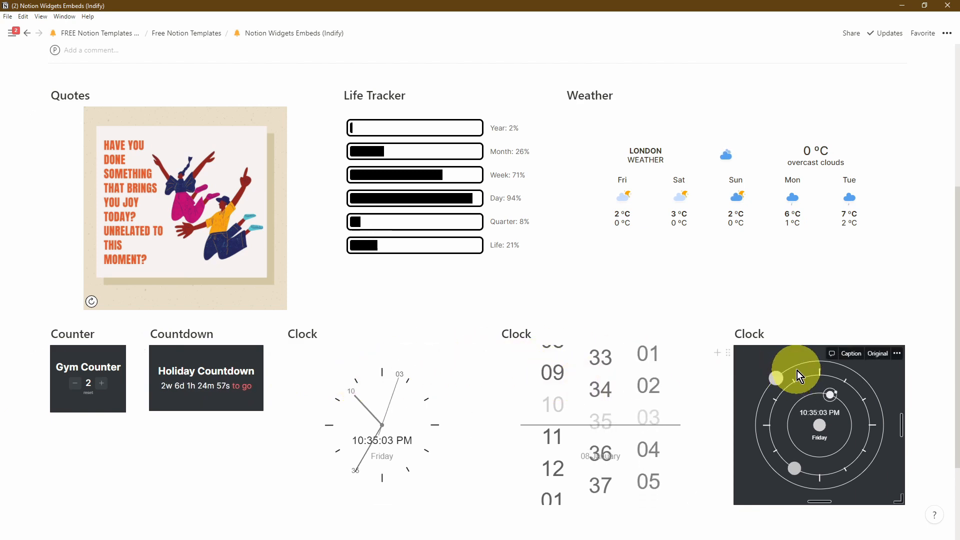
Scroll back up to the top of the Notion widgets page
scroll(793, 368, up, 2)
scroll(793, 370, up, 2)
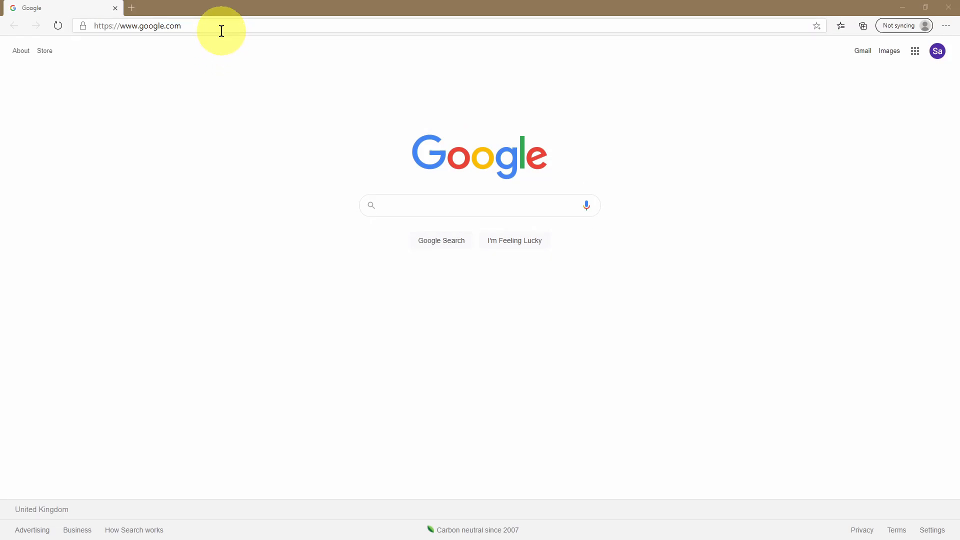
Search Google for 'indify' and open the Indify – Notion Widgets result
click(222, 31)
text(indify)
key(Return)
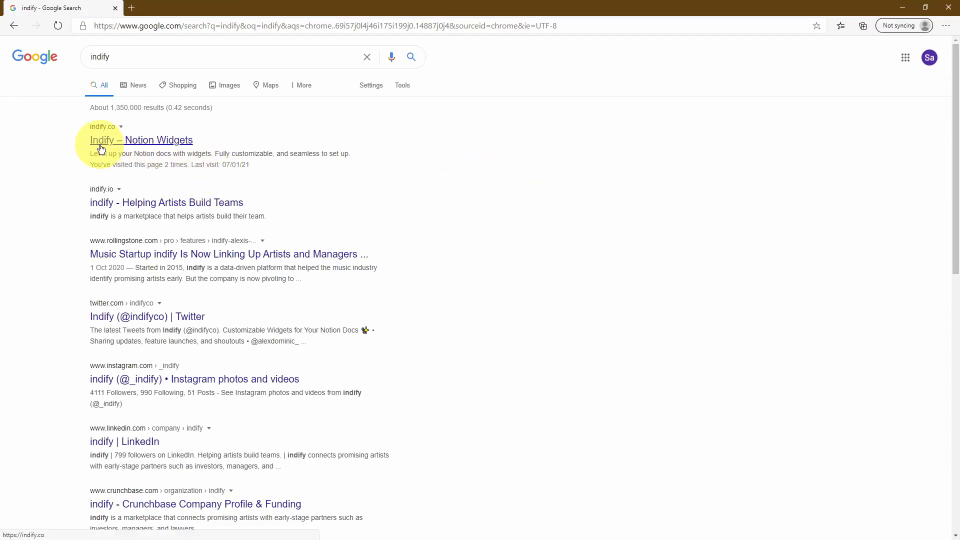
click(183, 147)
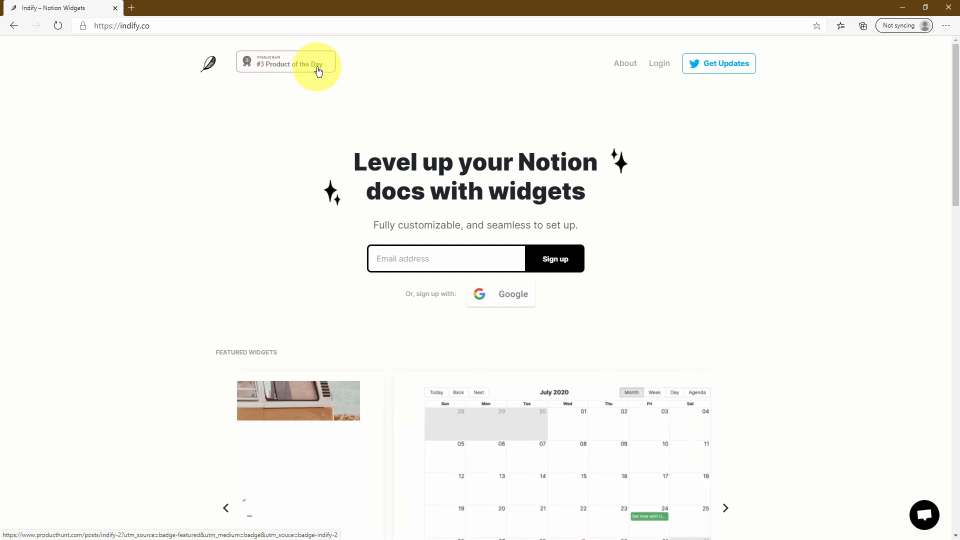
Open Indify's Product Hunt listing in a new tab and scroll through it
click(280, 63)
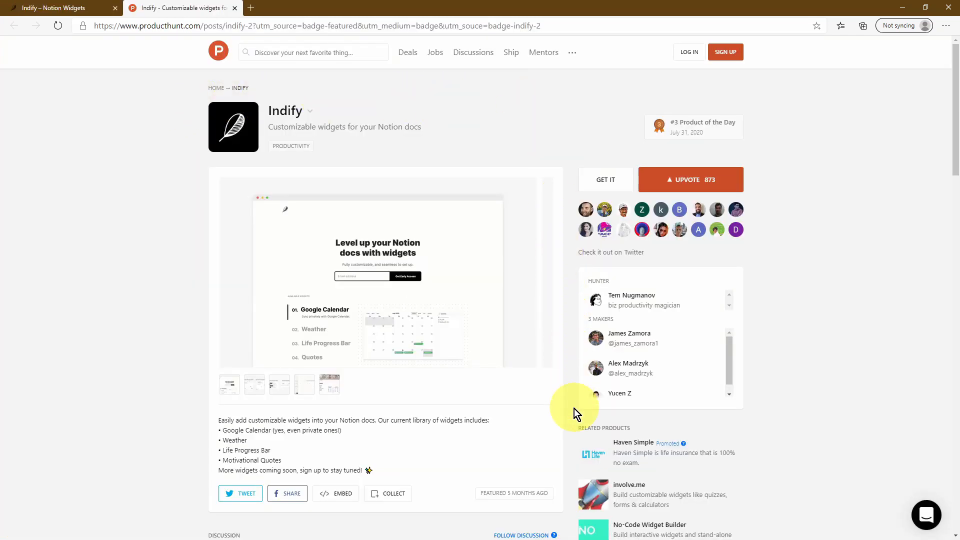
scroll(574, 186, down, 10)
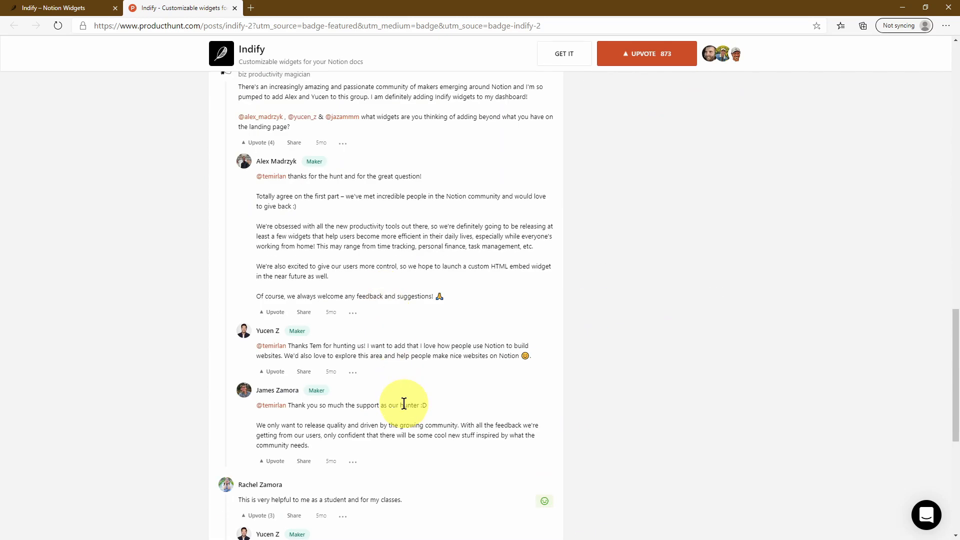
click(220, 59)
Browse the Product Hunt home feed, then return to the Indify tab
click(220, 59)
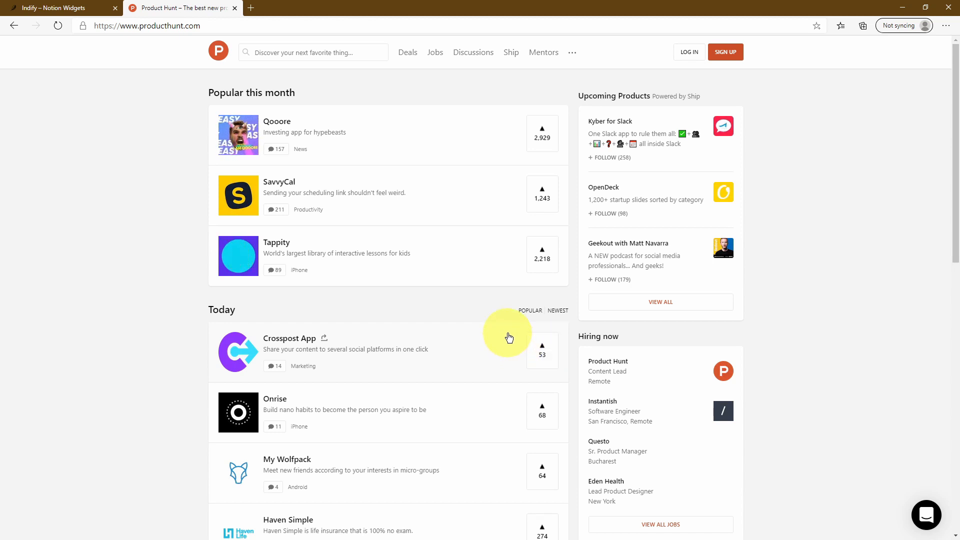
scroll(499, 315, down, 8)
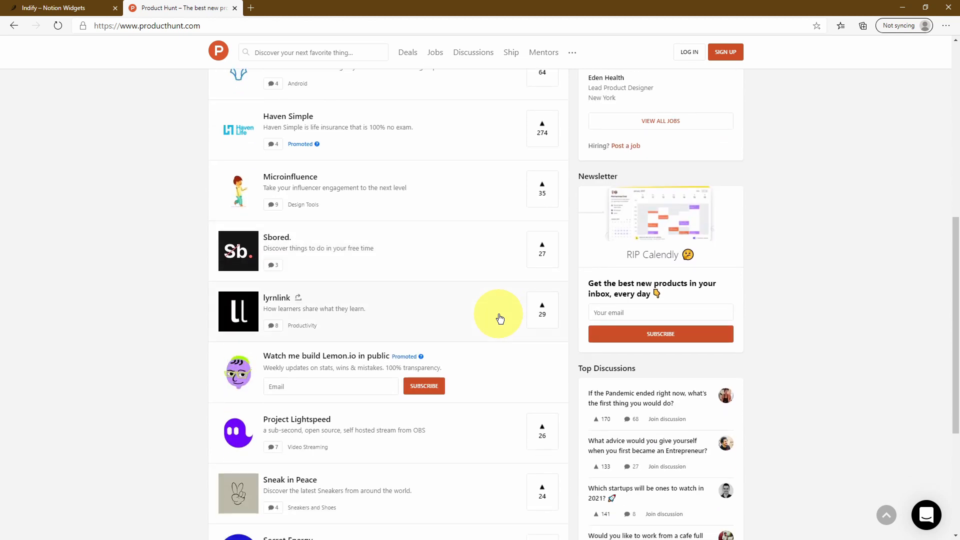
scroll(500, 316, up, 8)
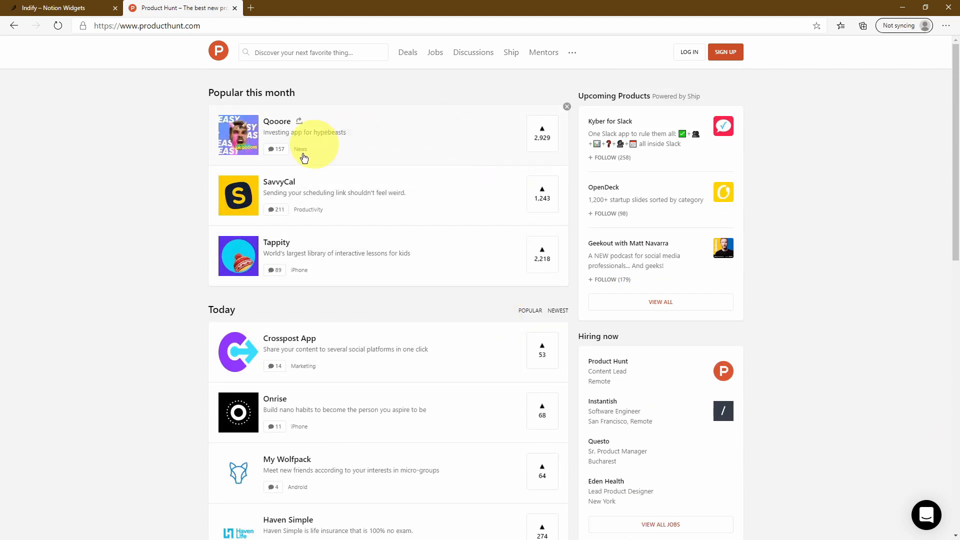
click(57, 11)
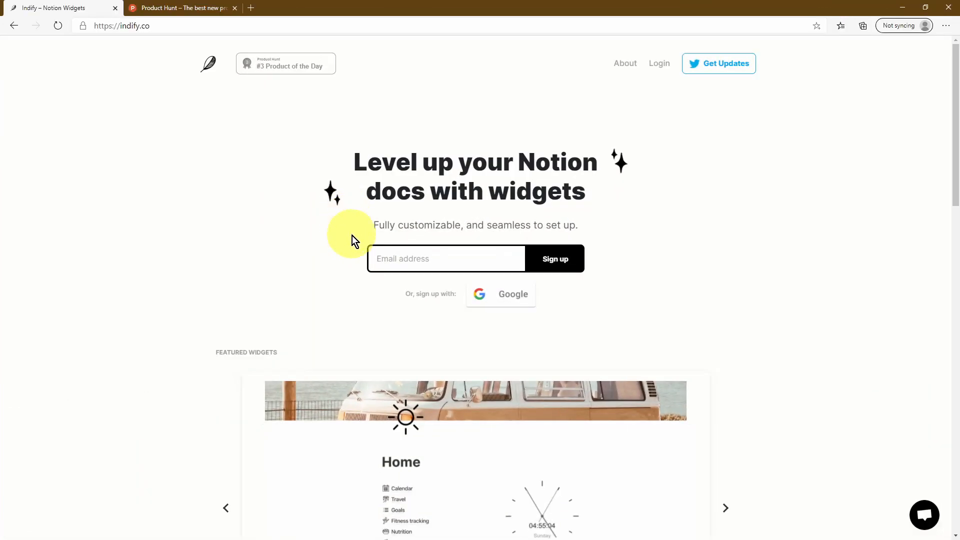
Sign in to Indify through the Login form to reach the My Widgets dashboard
click(488, 252)
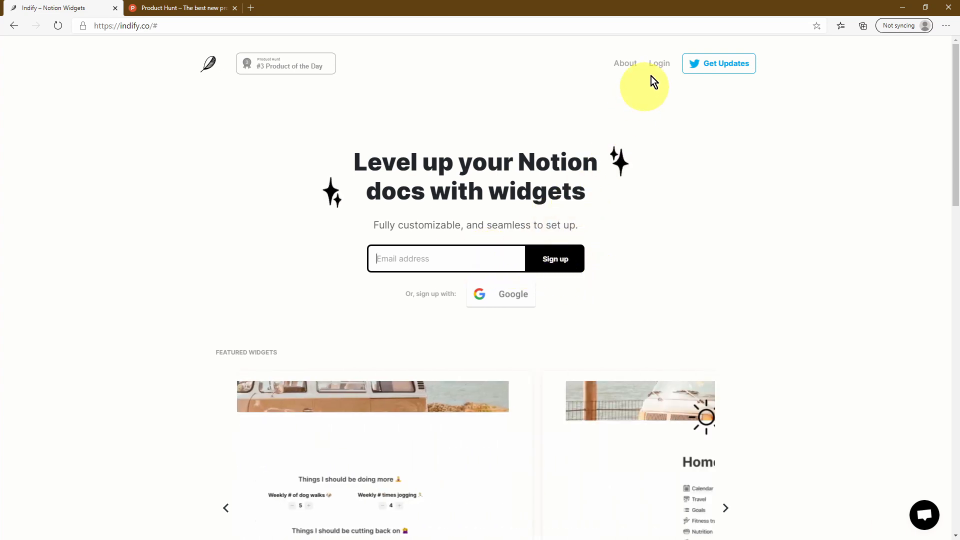
click(660, 65)
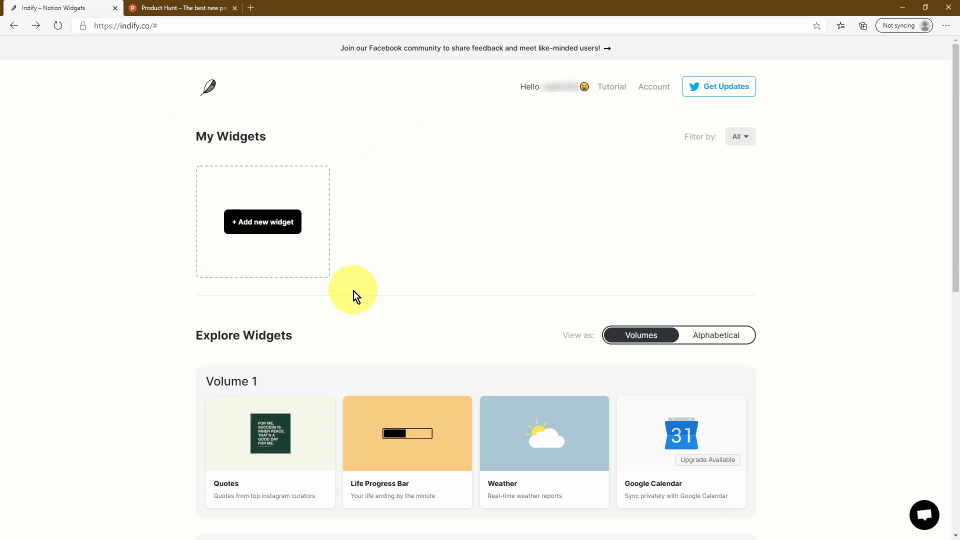
scroll(353, 292, down, 4)
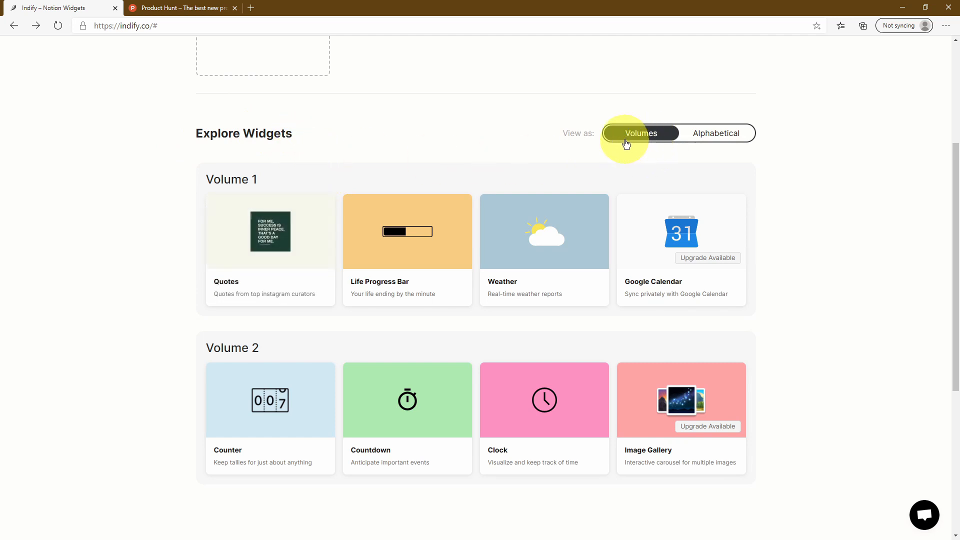
click(694, 138)
click(675, 133)
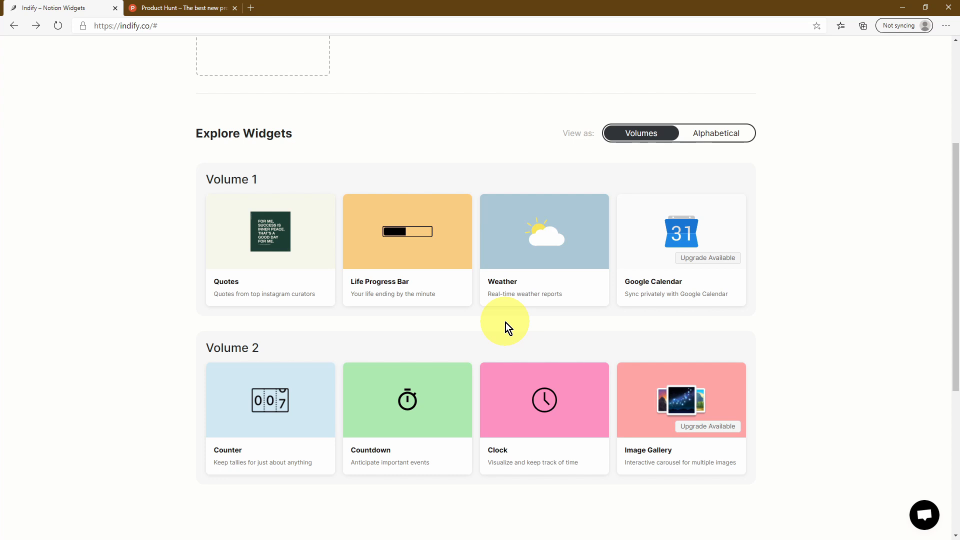
scroll(506, 322, down, 5)
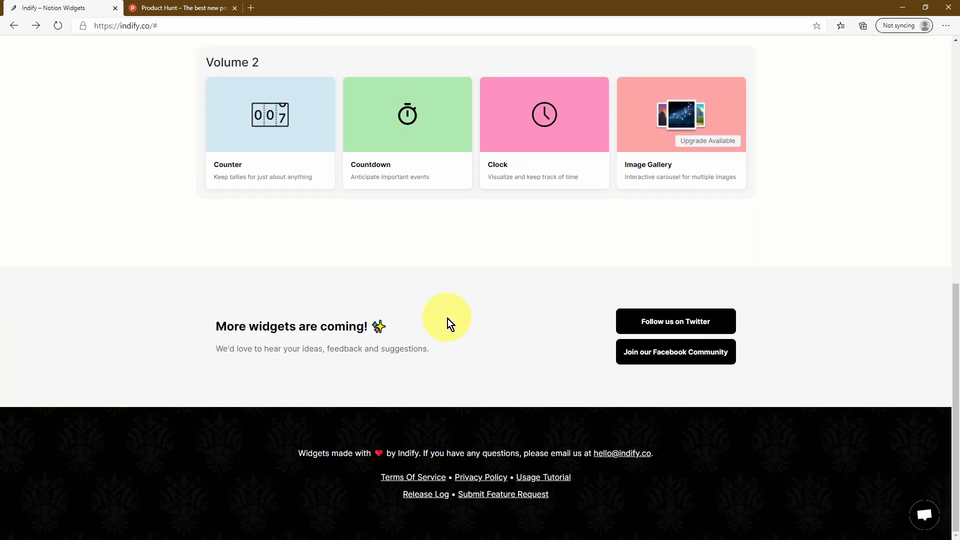
scroll(448, 319, up, 4)
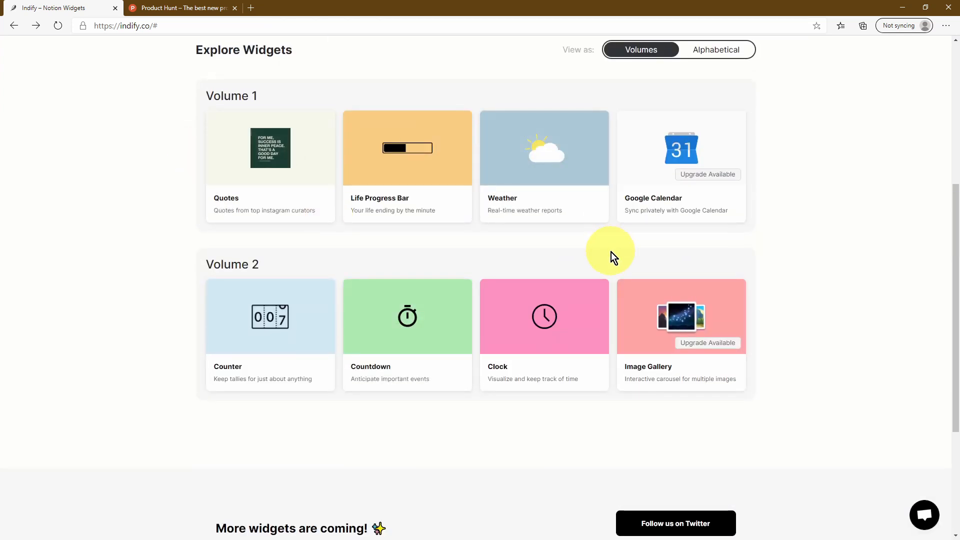
scroll(611, 252, down, 4)
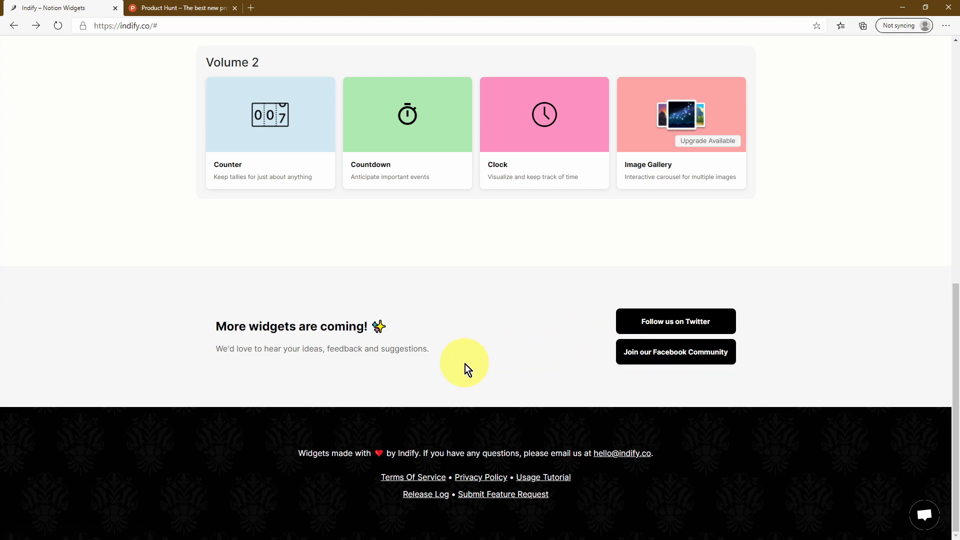
scroll(466, 365, up, 4)
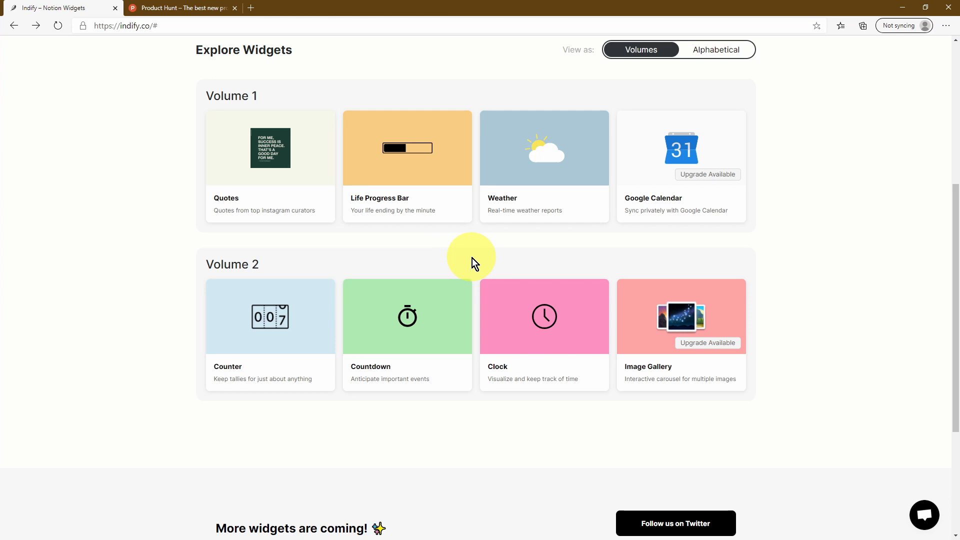
scroll(295, 278, up, 4)
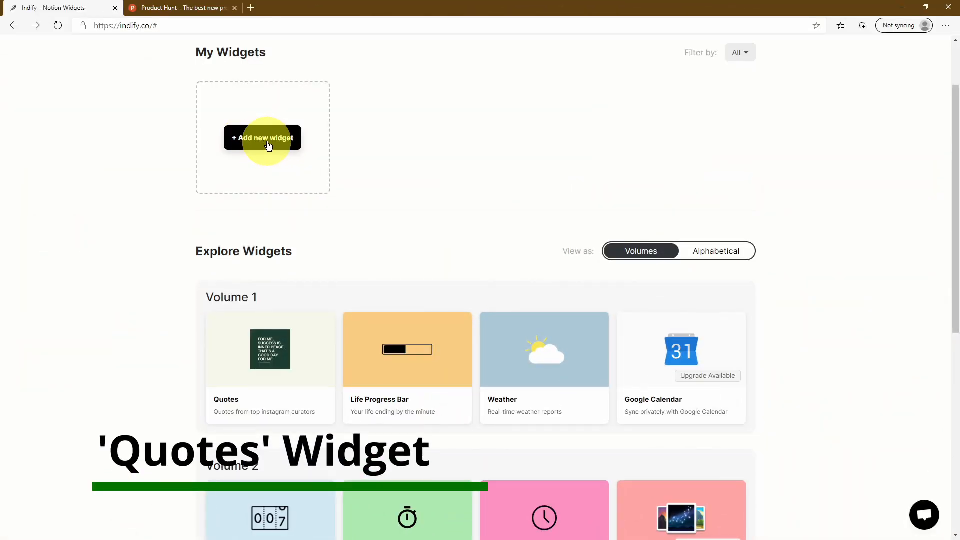
Create a new Quotes widget from the Volume 1 catalogue card
drag(954, 275, 954, 334)
mouse_move(529, 260)
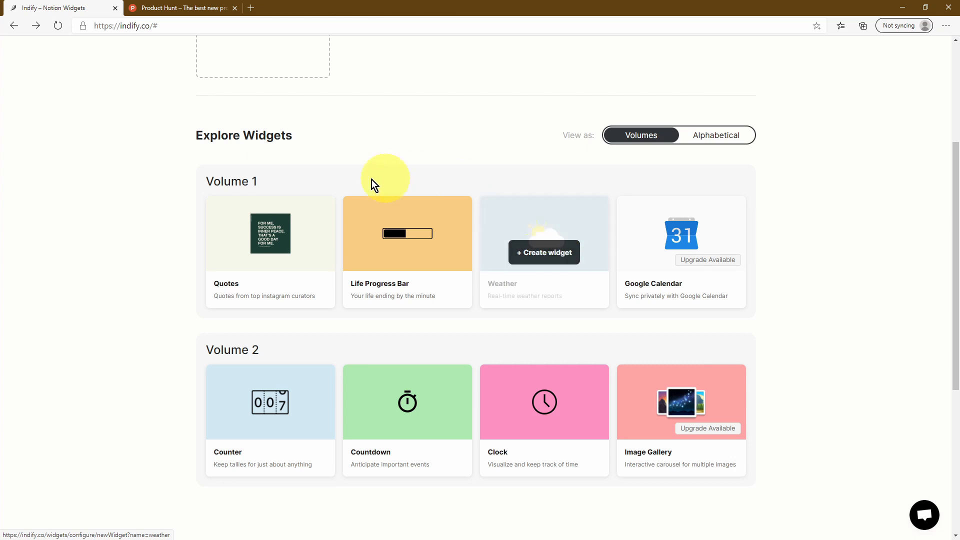
click(270, 261)
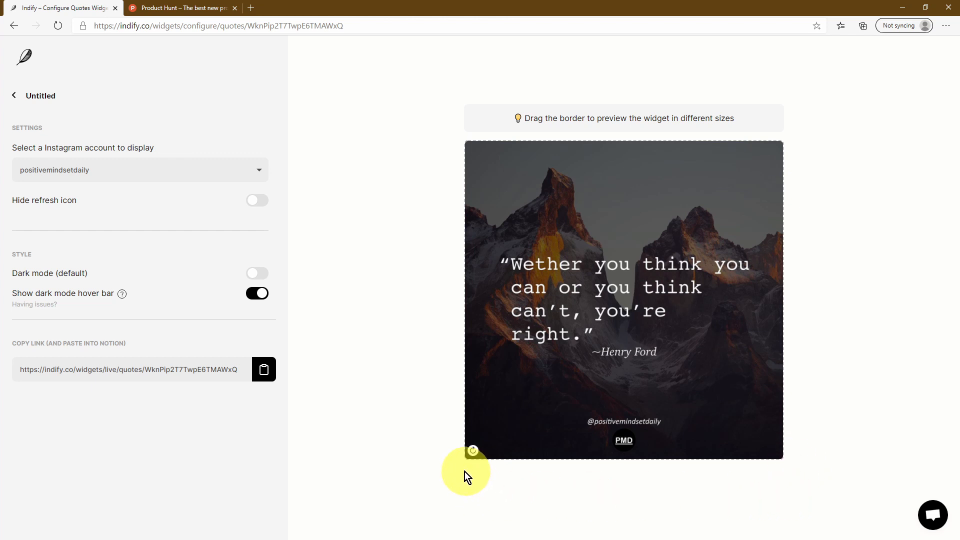
Title the widget 'Quotes of the Day' and use thegoodquote as its Instagram source
click(153, 95)
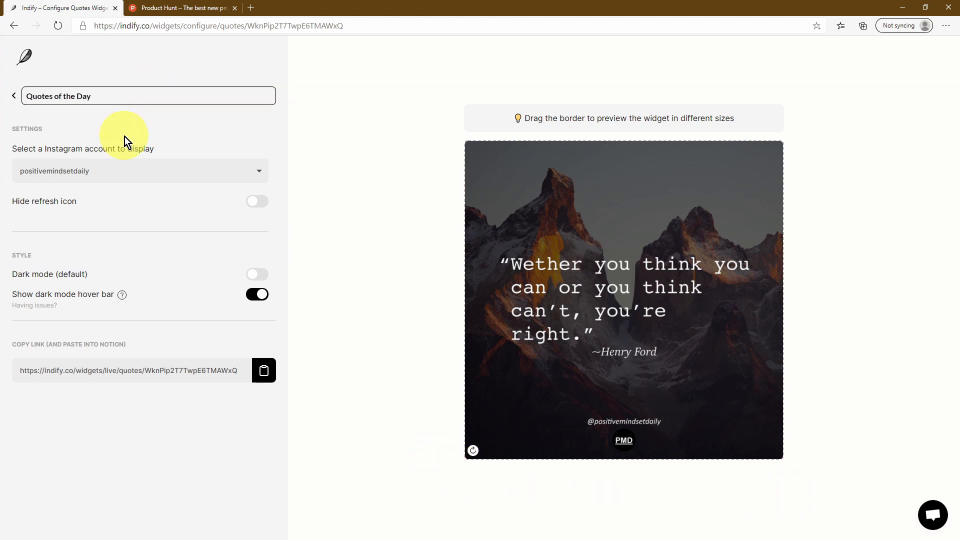
click(124, 137)
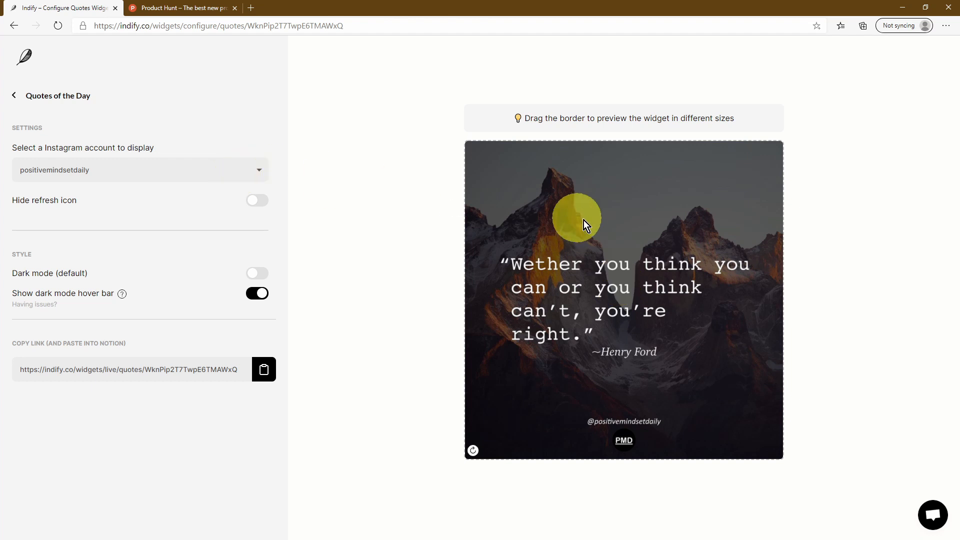
click(247, 176)
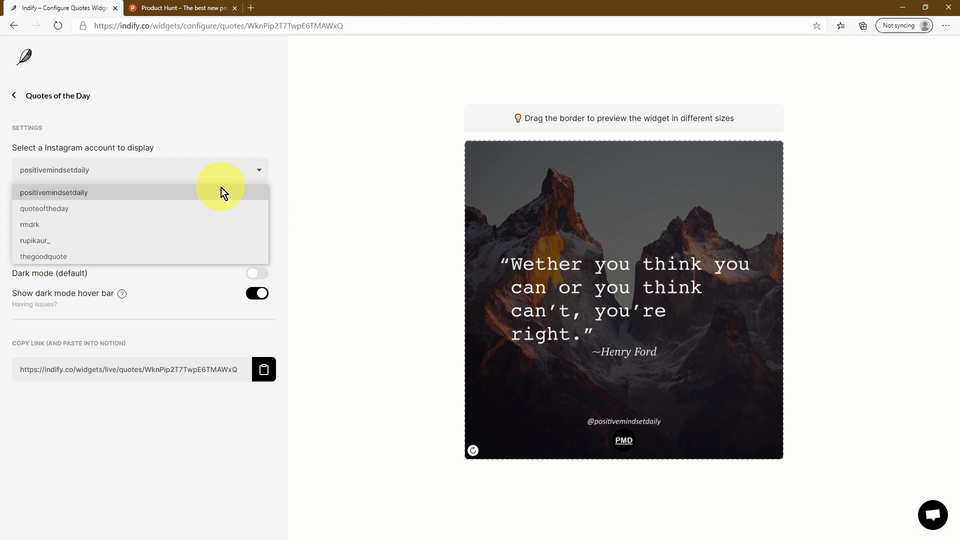
click(151, 207)
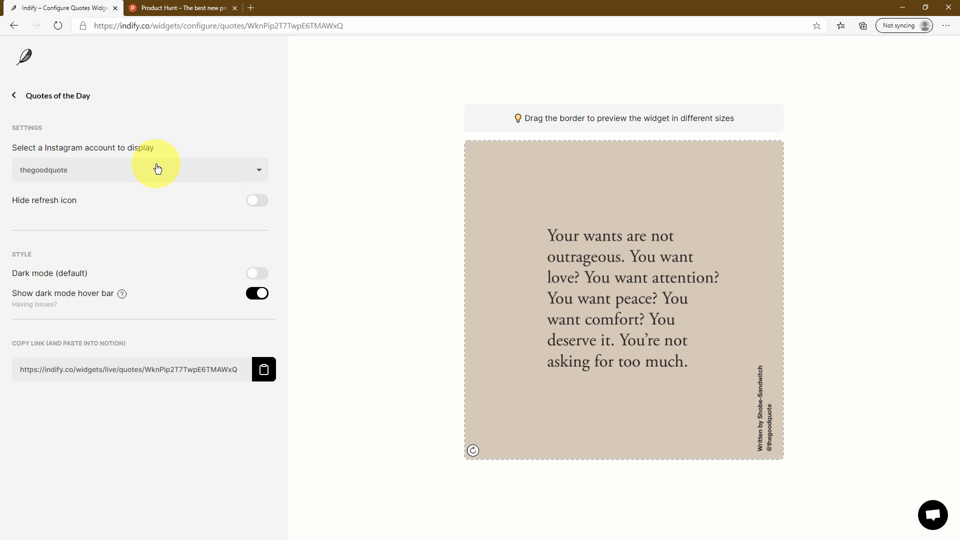
click(158, 169)
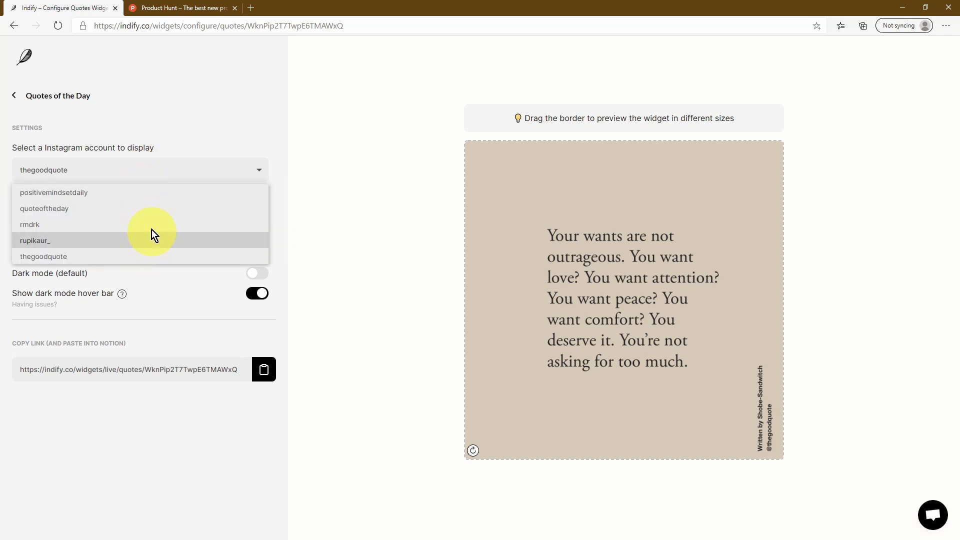
click(205, 257)
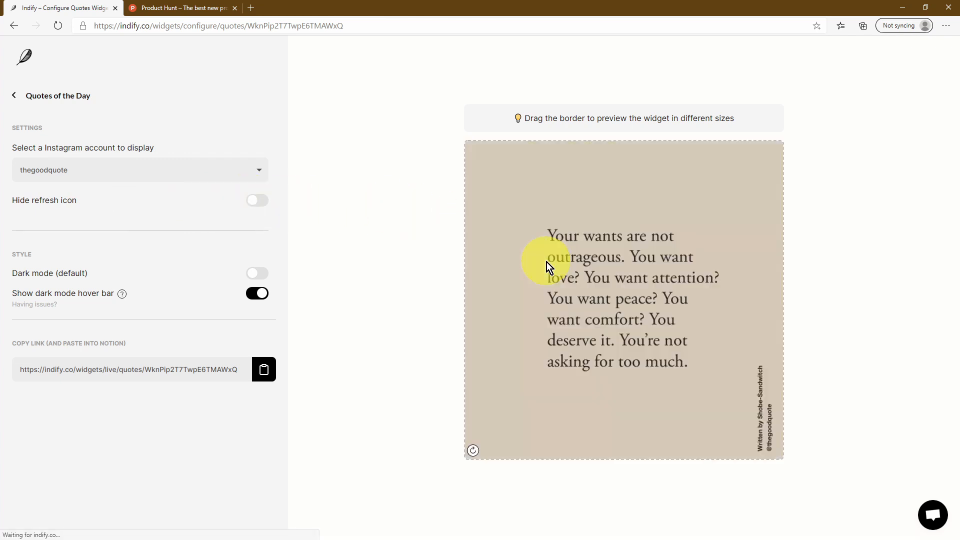
Refresh the preview quote twice, then hide the widget's refresh icon
click(472, 452)
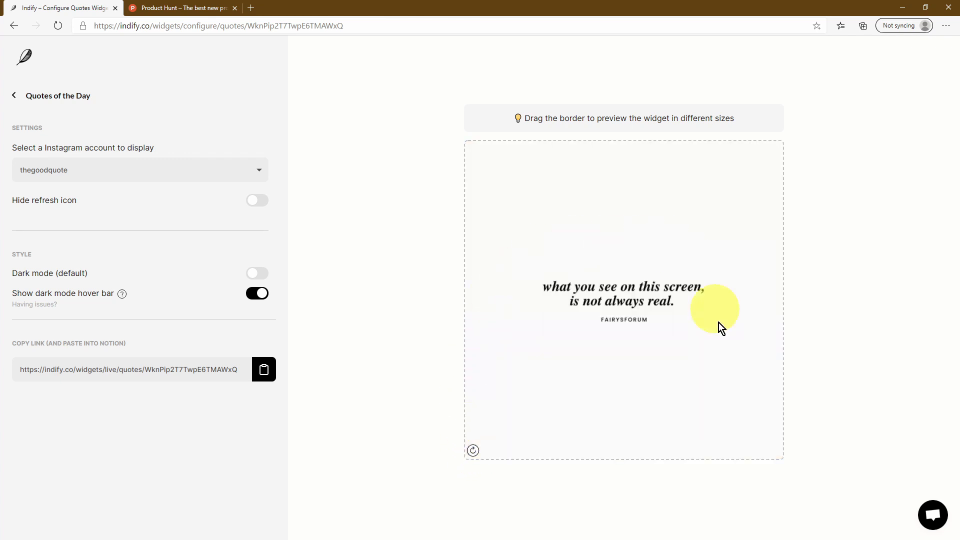
click(474, 453)
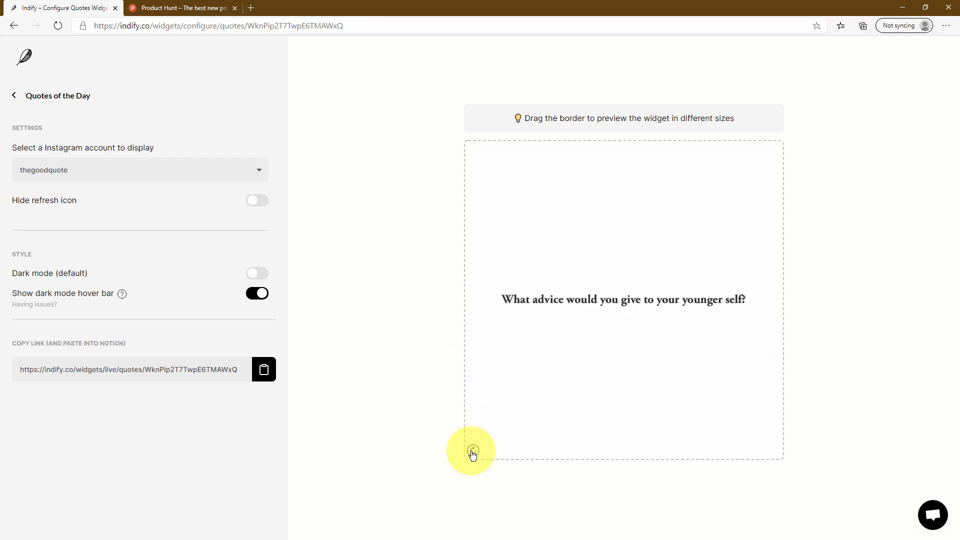
click(250, 202)
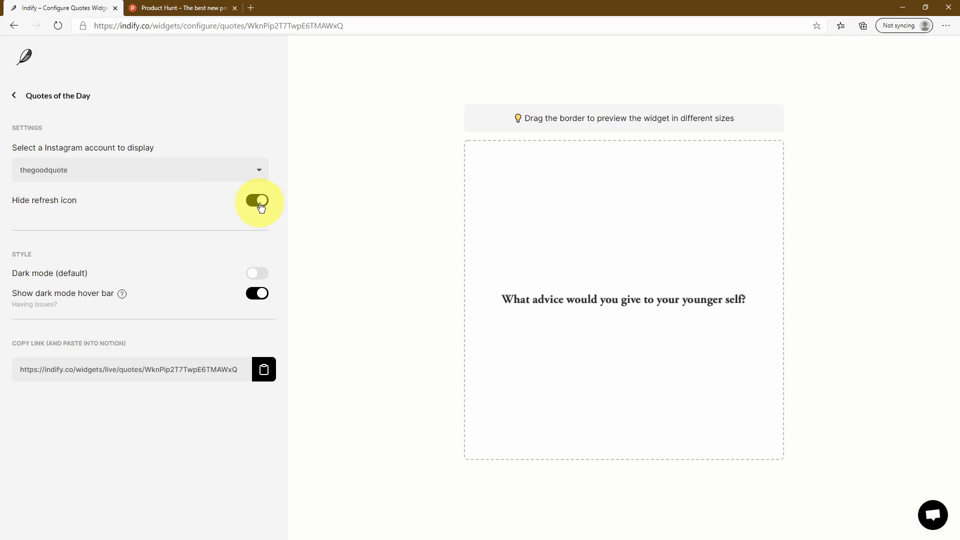
Show the refresh icon again, try dark mode, and keep the dark mode hover bar on
click(260, 205)
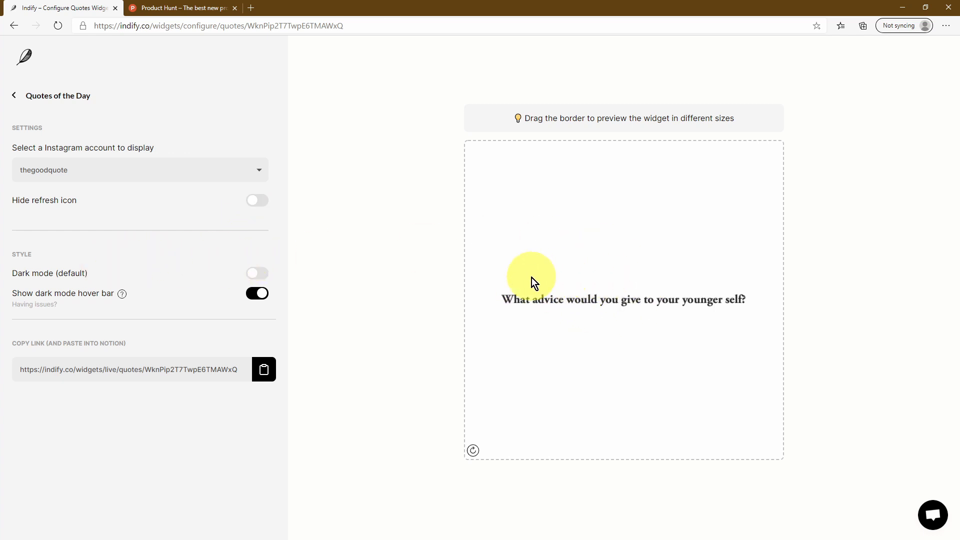
mouse_move(748, 448)
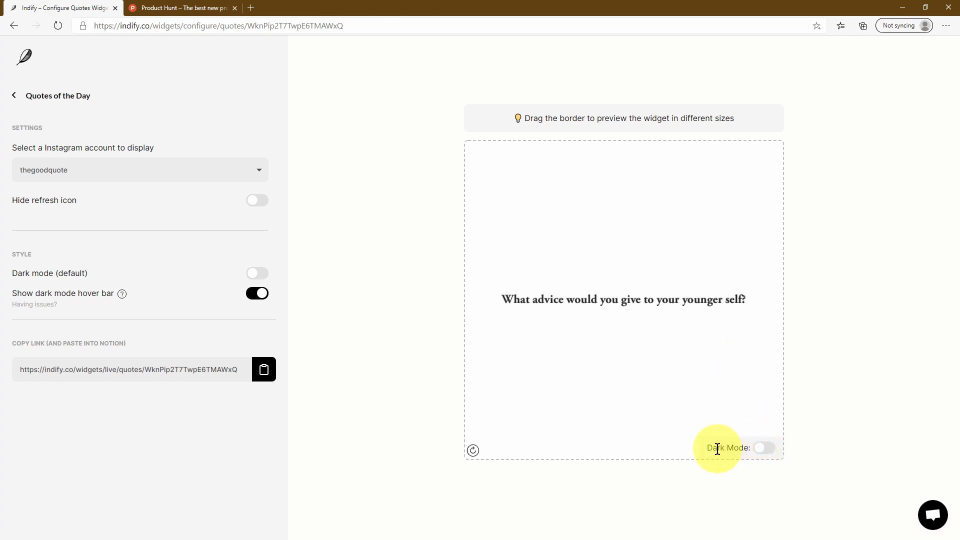
click(766, 448)
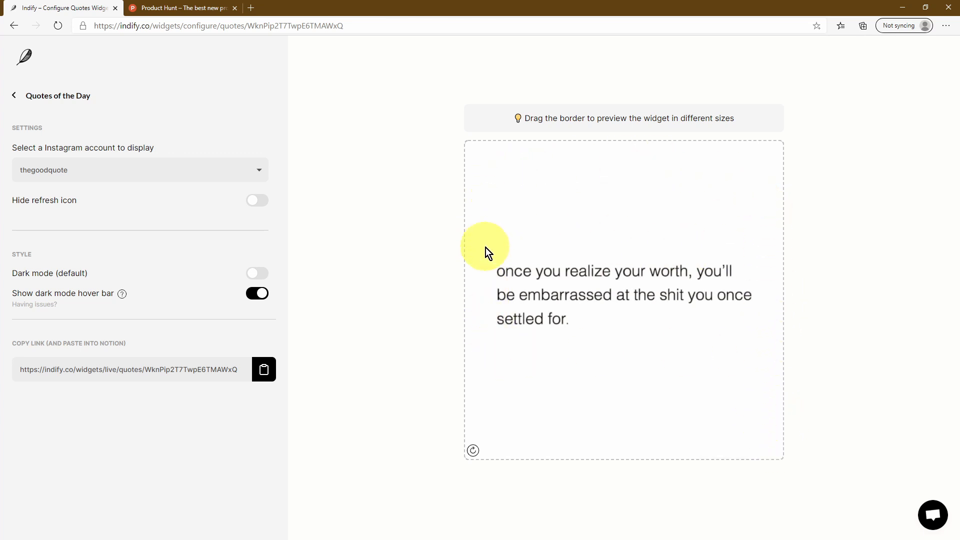
mouse_move(766, 444)
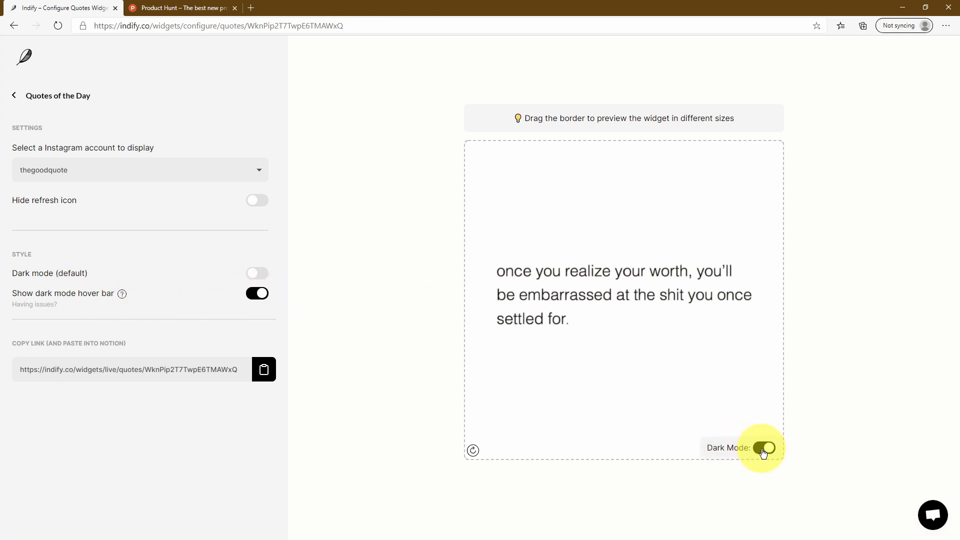
click(264, 297)
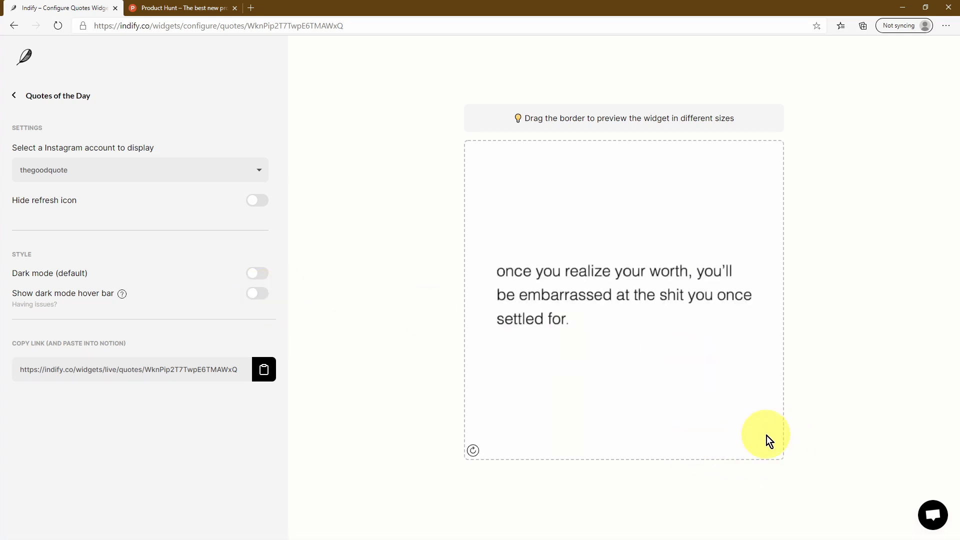
click(264, 297)
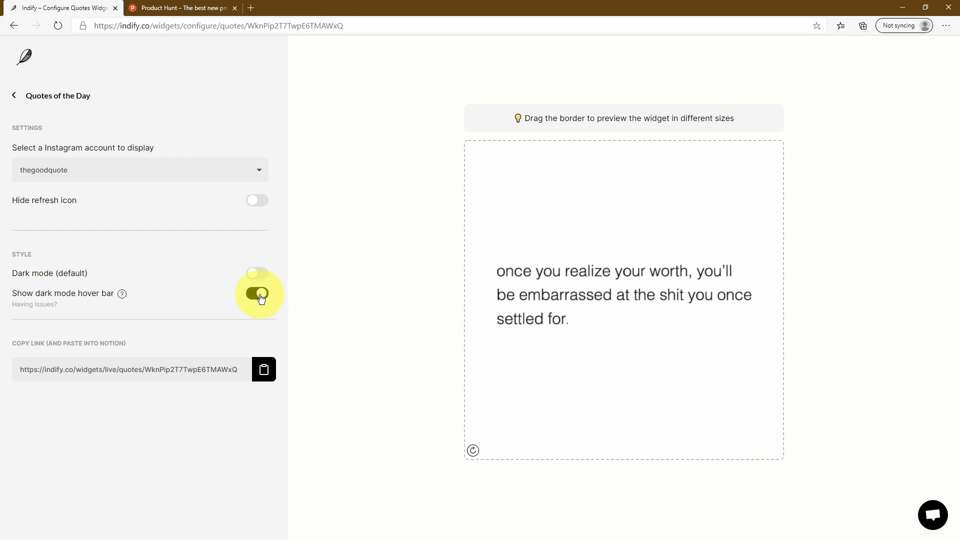
mouse_move(721, 446)
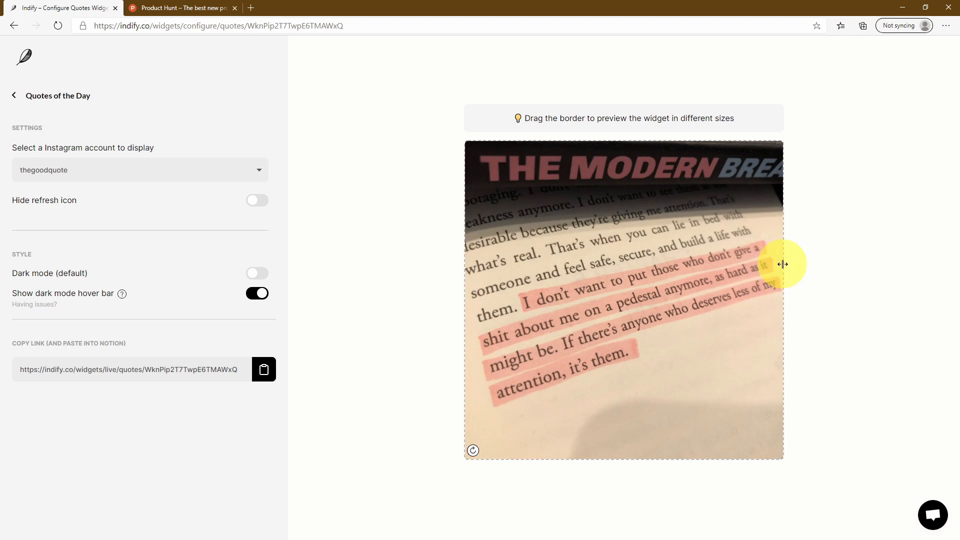
Resize the widget preview to try wider, taller and smaller shapes
drag(782, 262, 909, 268)
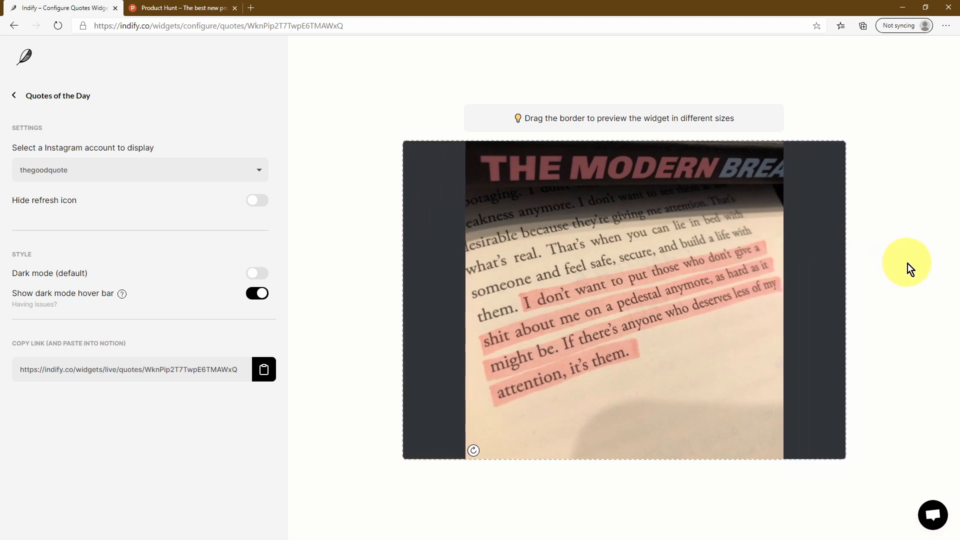
drag(665, 458, 667, 539)
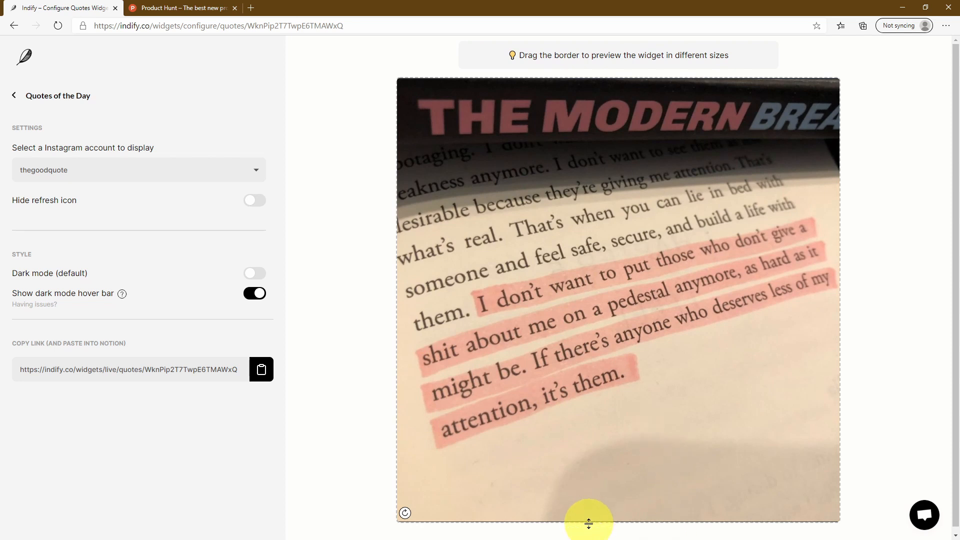
drag(588, 523, 624, 187)
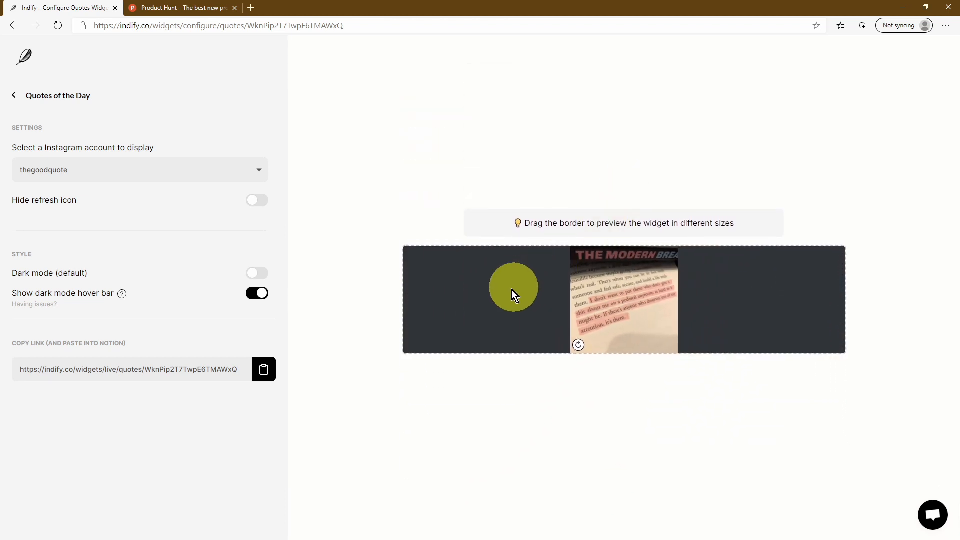
drag(415, 289, 739, 290)
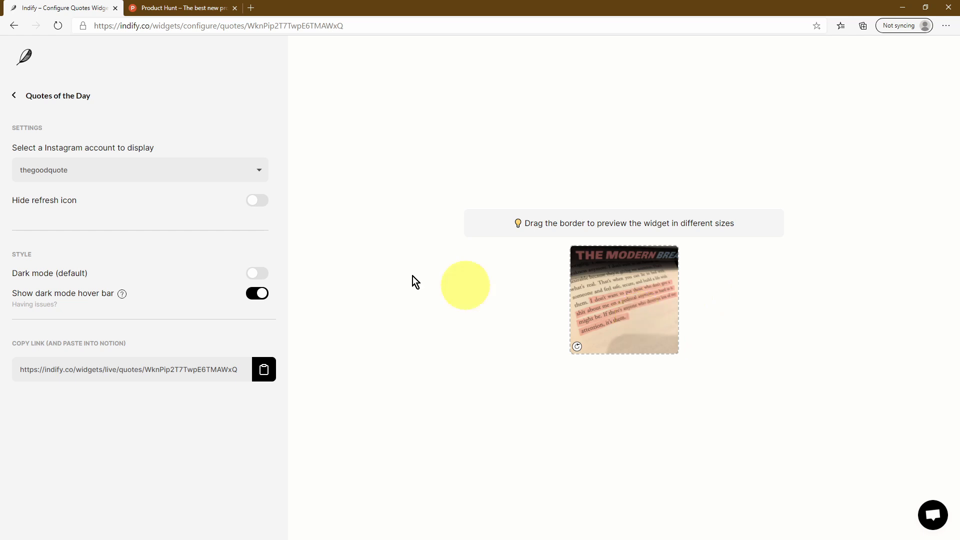
Switch the quote account to positivemindsetdaily and copy the widget's live link
click(148, 171)
click(148, 189)
drag(569, 352, 370, 497)
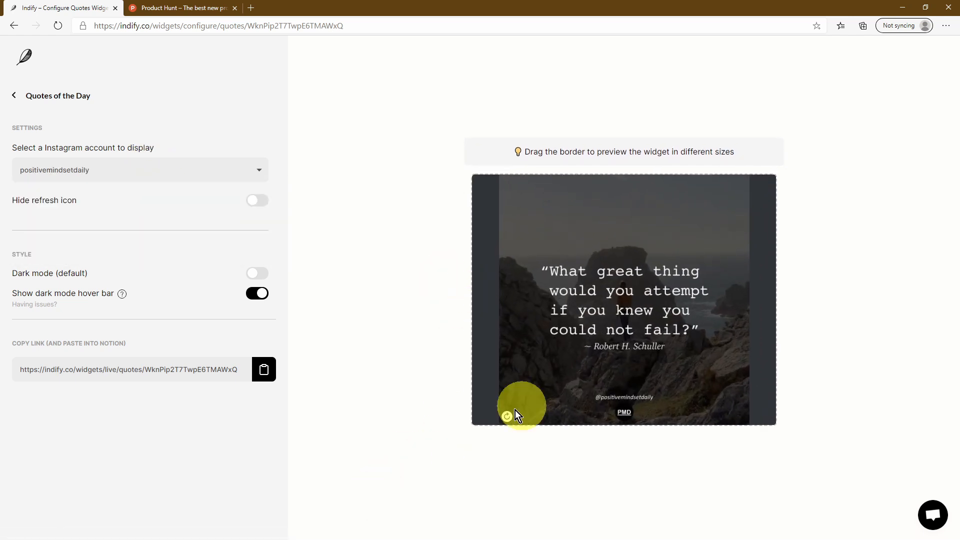
click(507, 417)
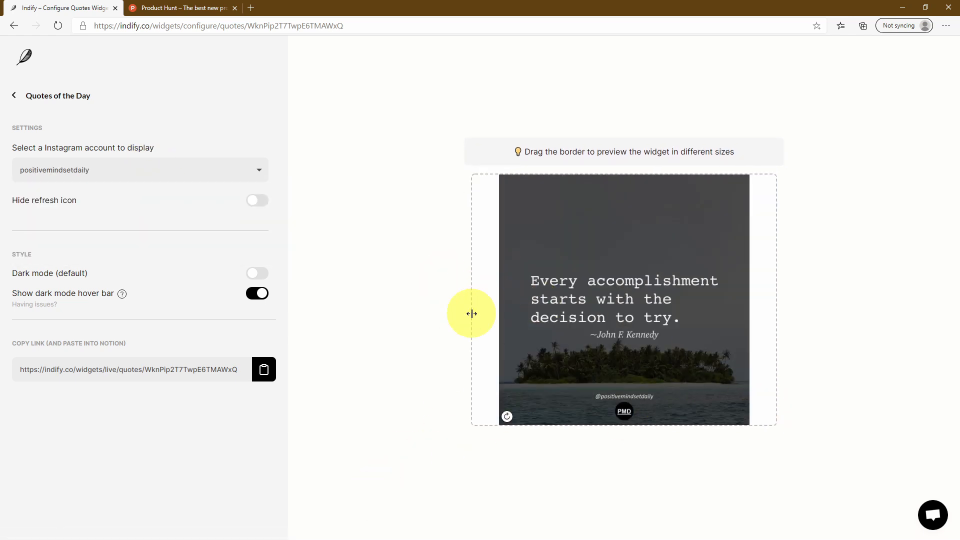
drag(472, 313, 509, 307)
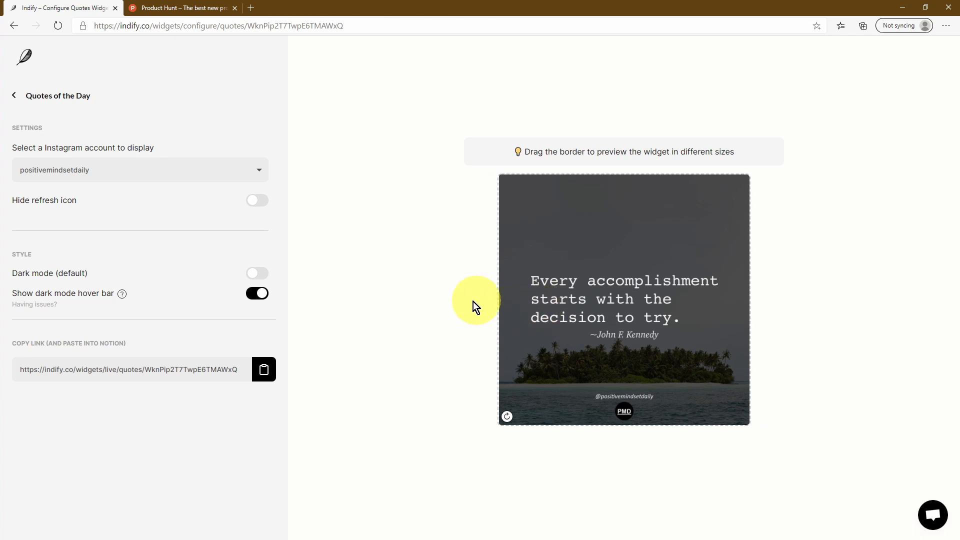
click(260, 372)
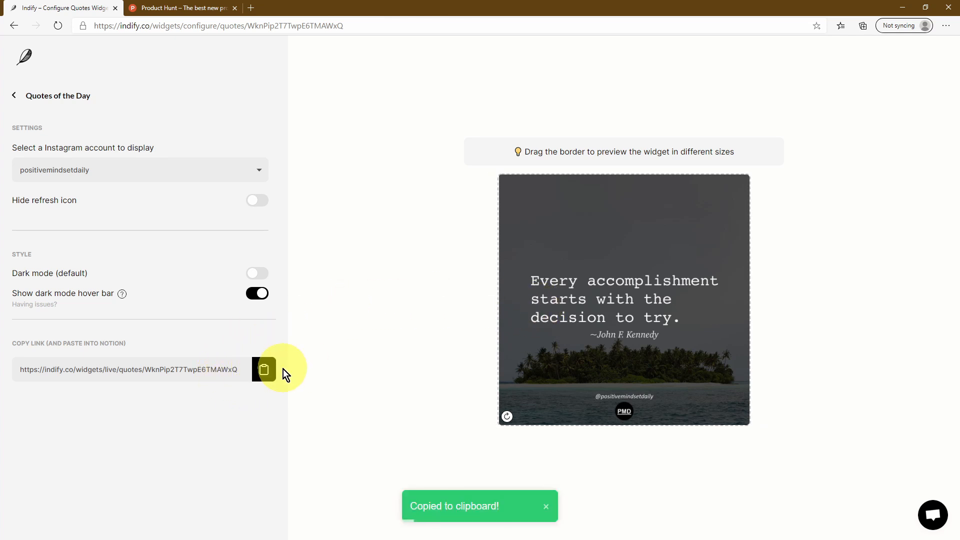
key(alt+Tab)
Paste the widget link under the Quotes heading and turn it into an embed
right_click(141, 323)
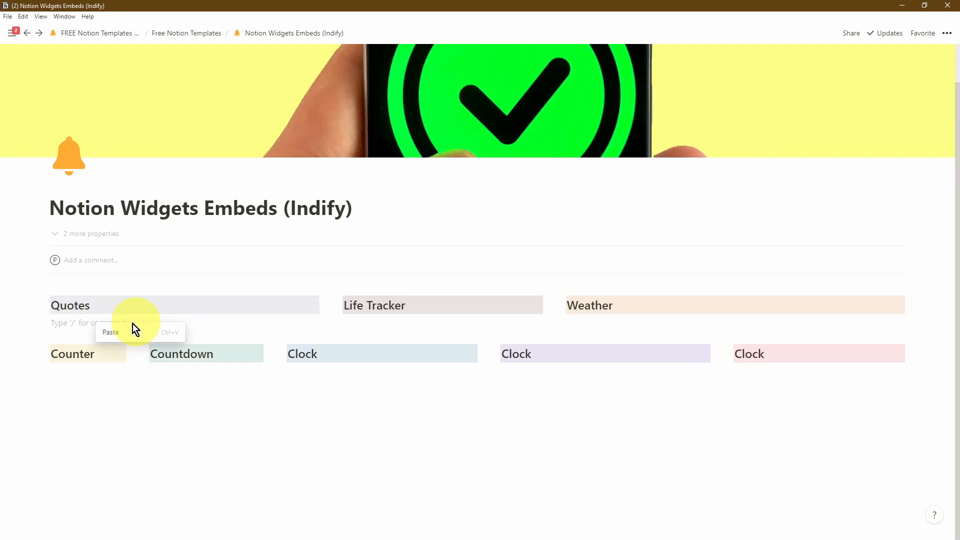
click(118, 332)
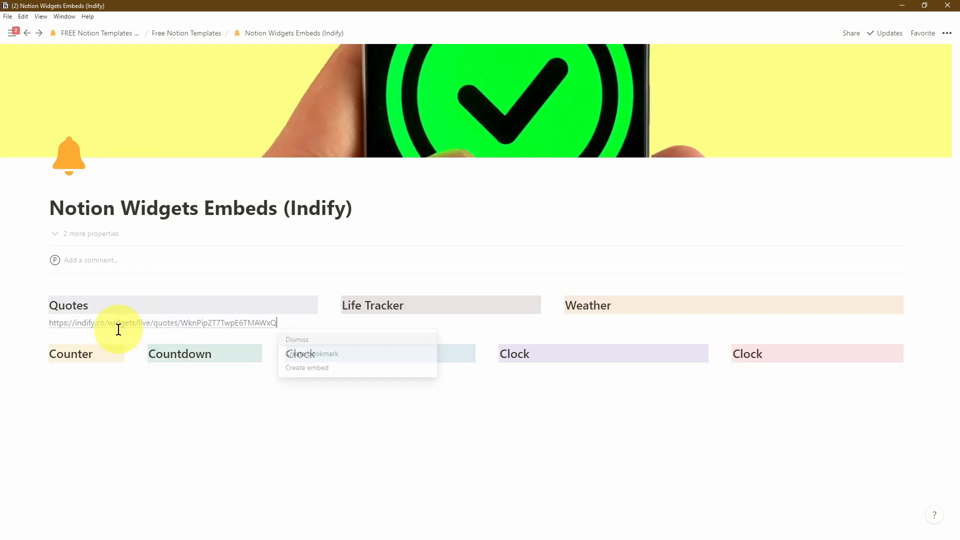
click(341, 369)
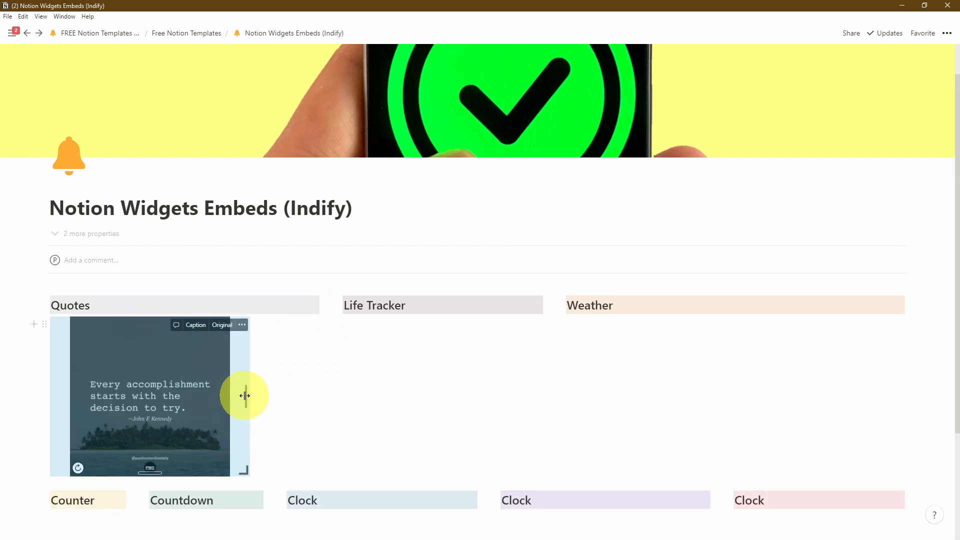
scroll(241, 388, down, 3)
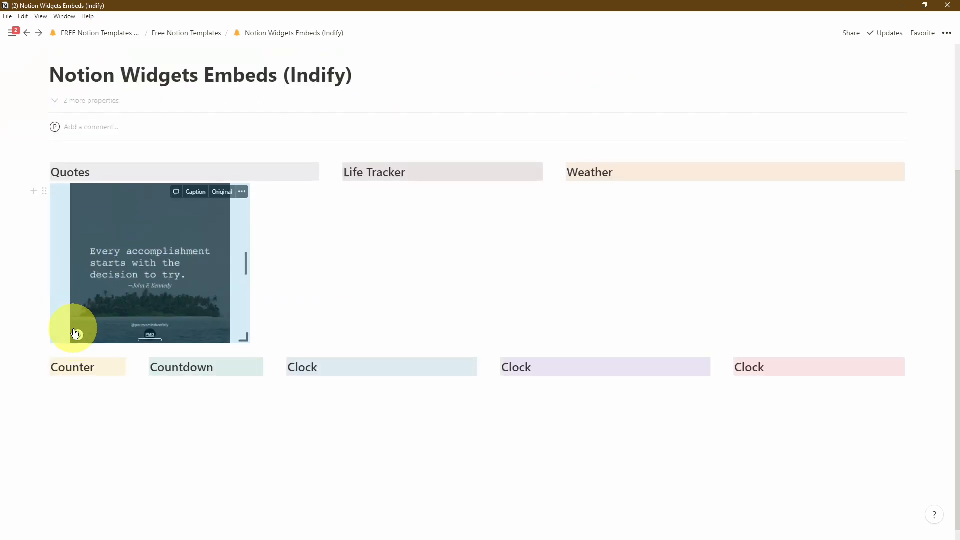
Refresh the embedded quote twice and toggle its dark mode on and off
click(78, 336)
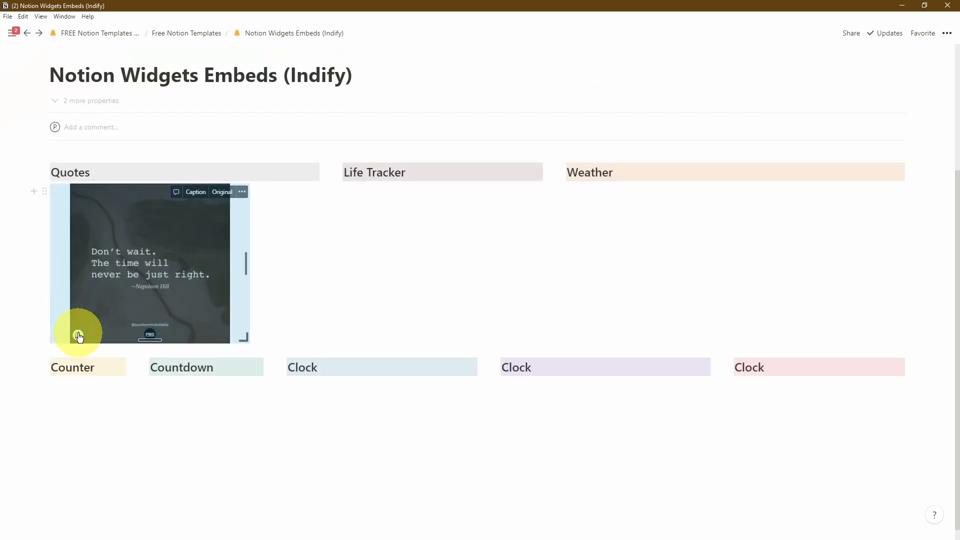
click(79, 336)
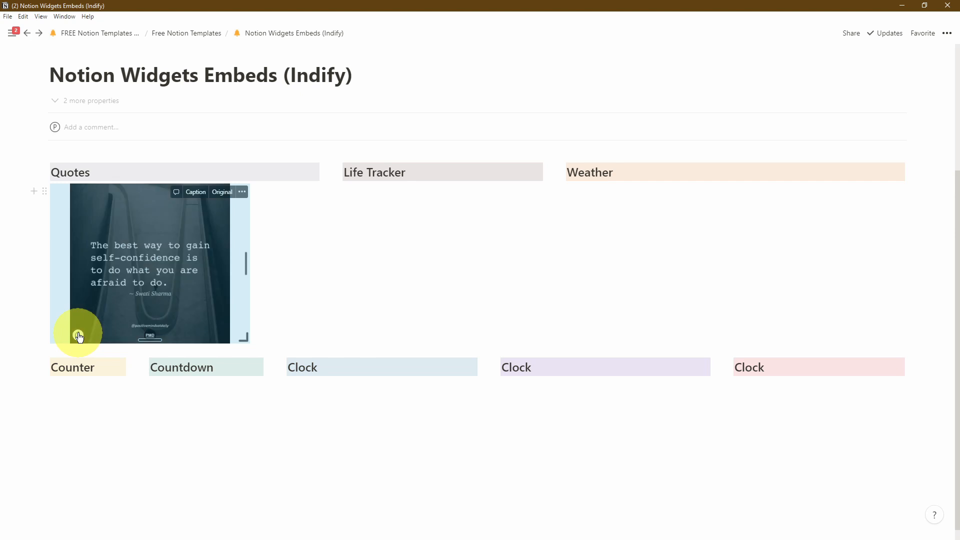
mouse_move(204, 328)
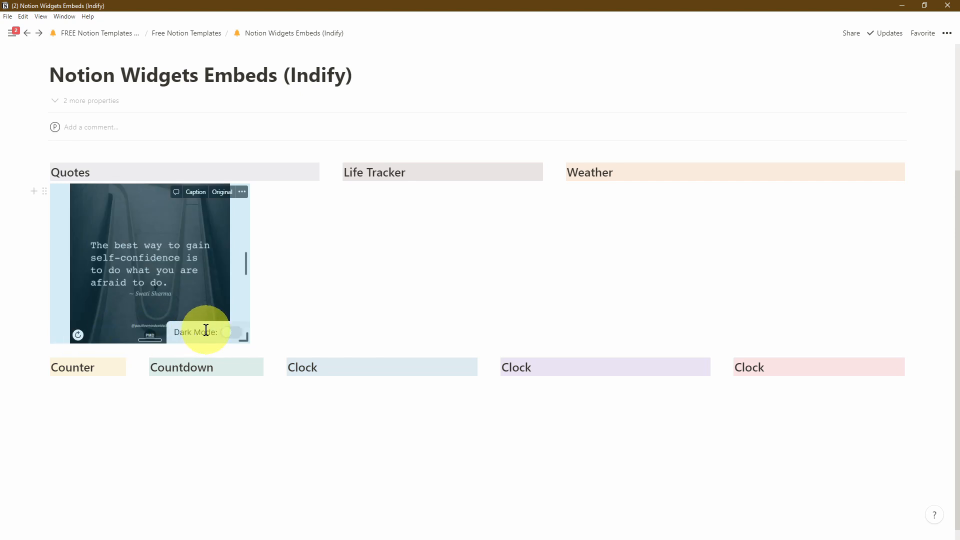
click(234, 332)
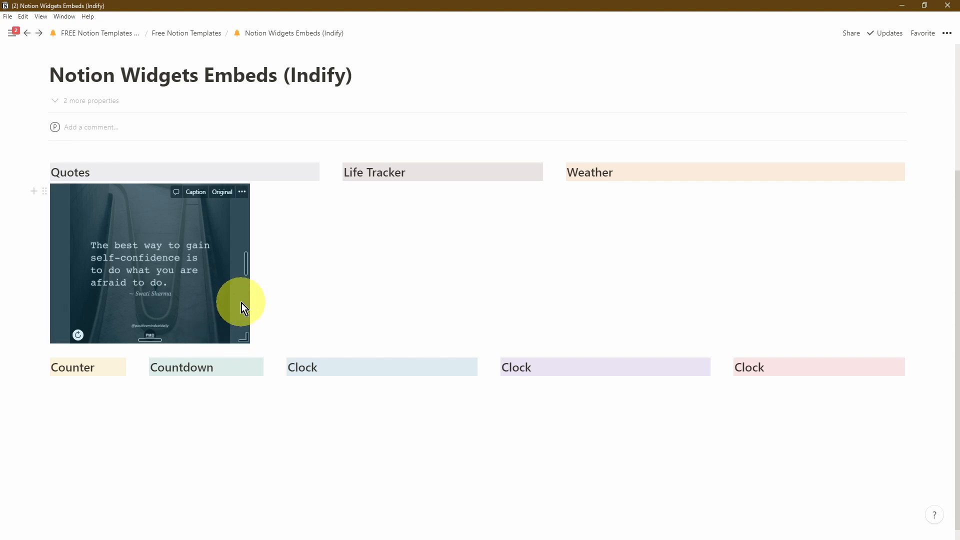
click(233, 332)
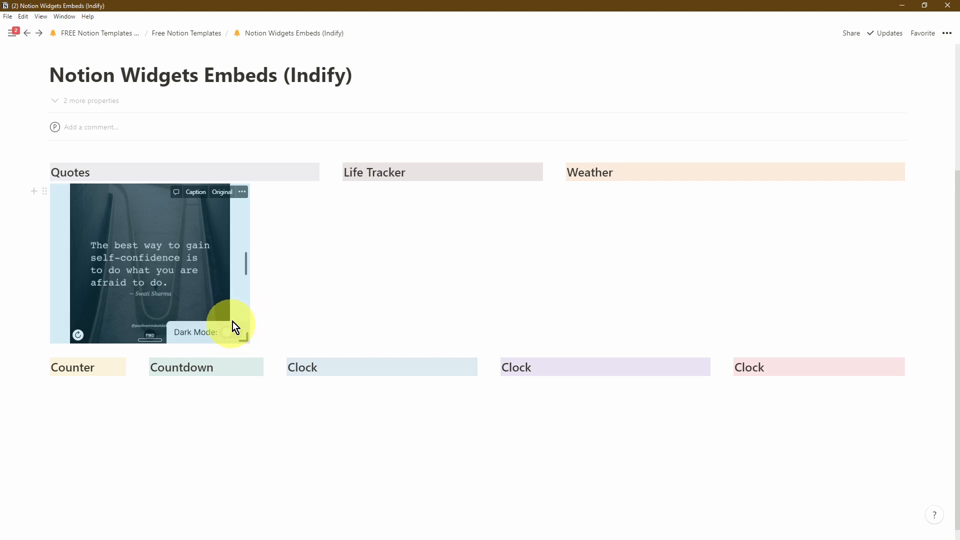
Widen and lengthen the quote embed to fill the Quotes column
drag(245, 266, 314, 263)
drag(184, 338, 179, 450)
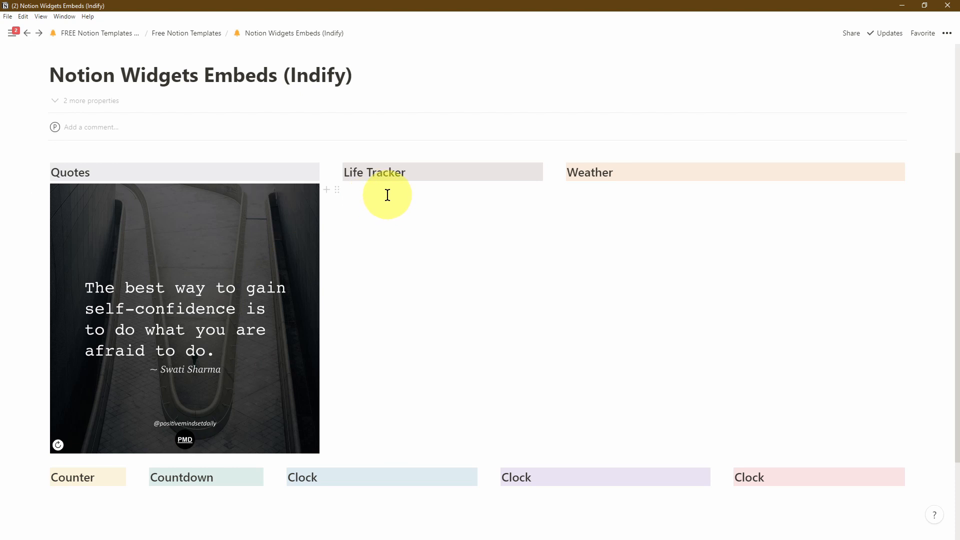
key(alt+Tab)
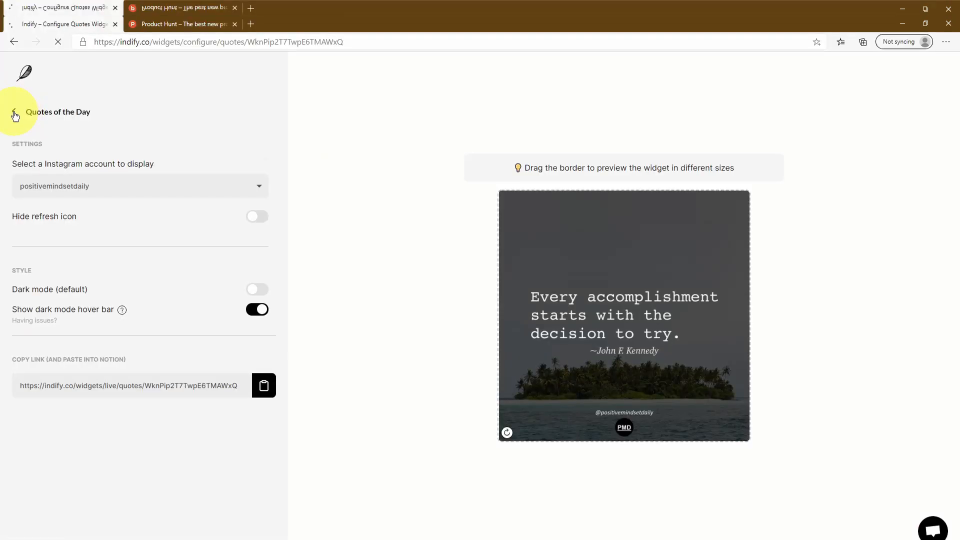
Create a new Life Progress Bar widget from the My Widgets list
click(14, 96)
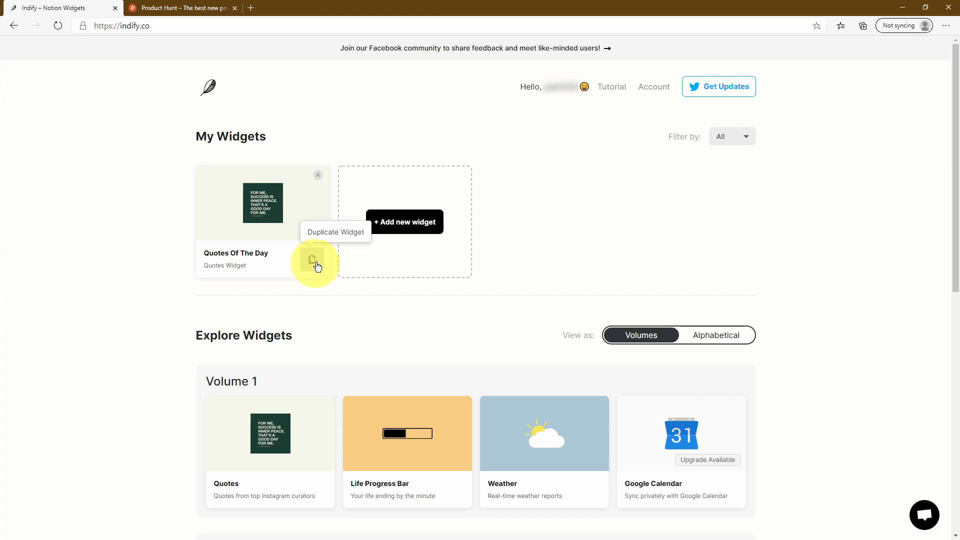
mouse_move(421, 436)
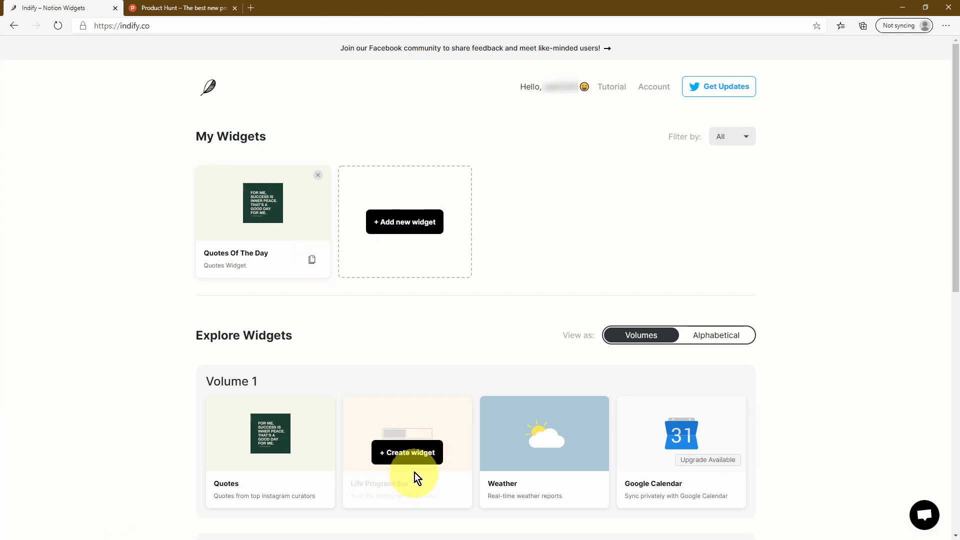
click(405, 454)
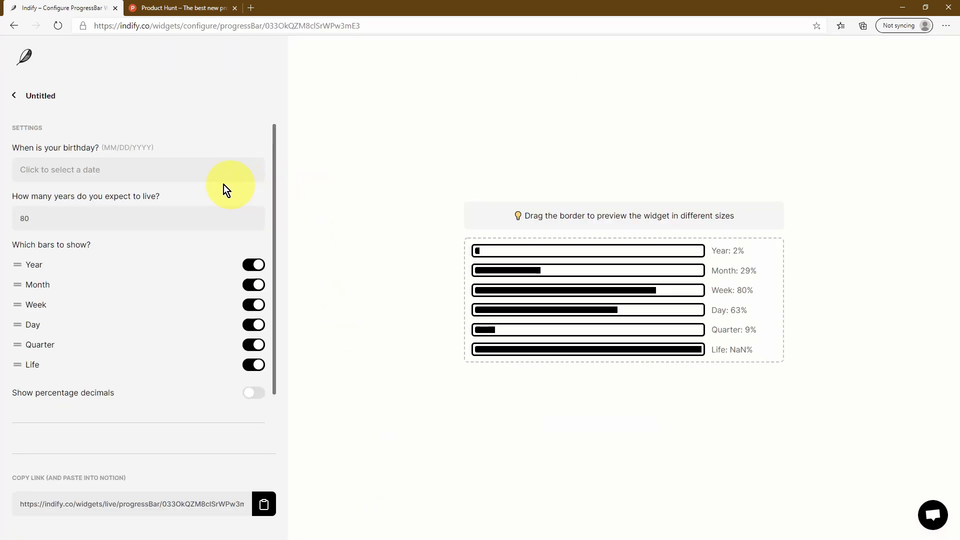
Set a birthday in the year 2000 and a life expectancy of 100 years
click(134, 175)
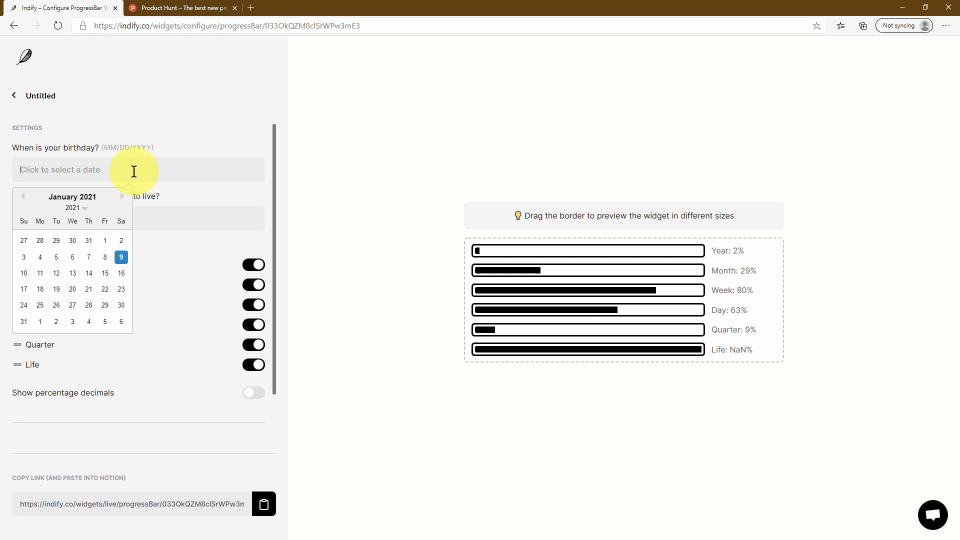
click(89, 197)
triple_click(79, 325)
triple_click(80, 326)
click(81, 326)
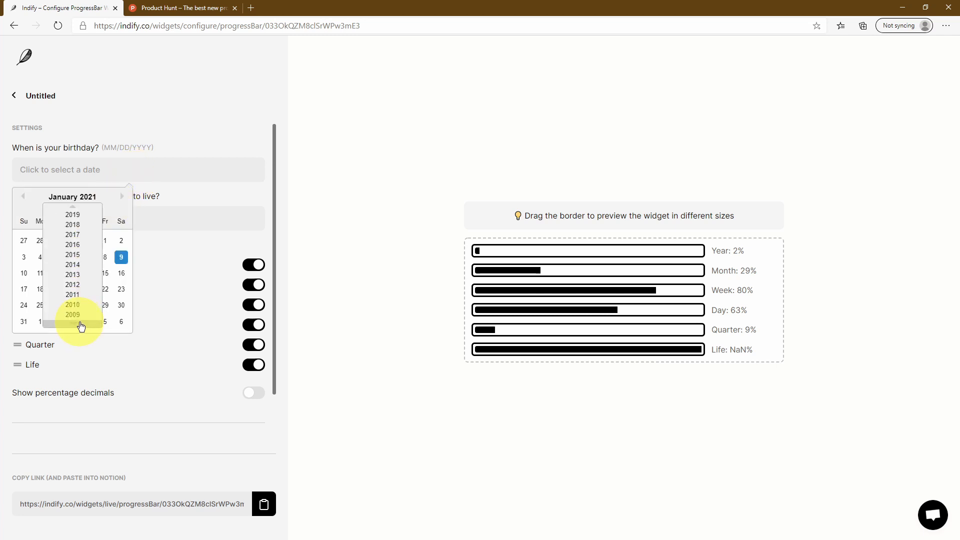
triple_click(81, 326)
triple_click(81, 325)
click(81, 326)
click(81, 326)
click(78, 315)
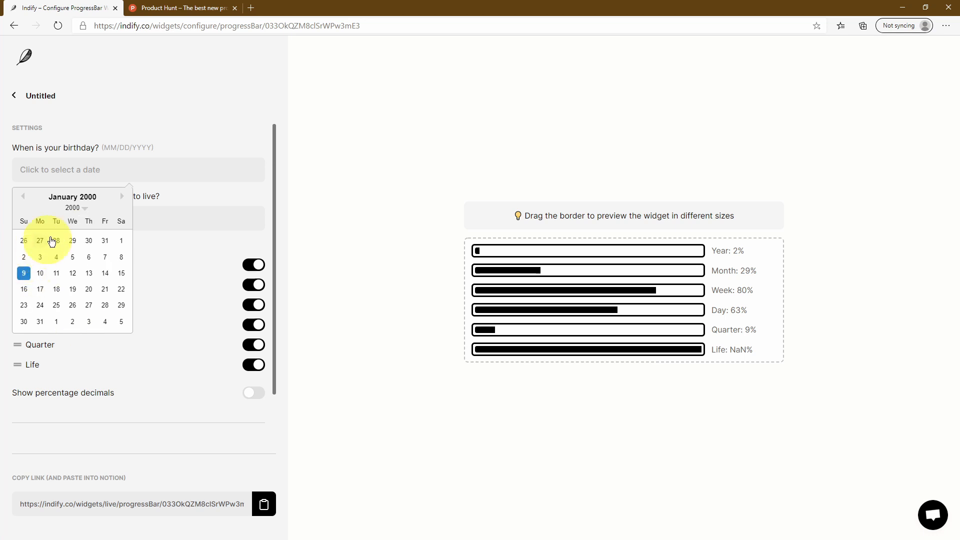
click(23, 277)
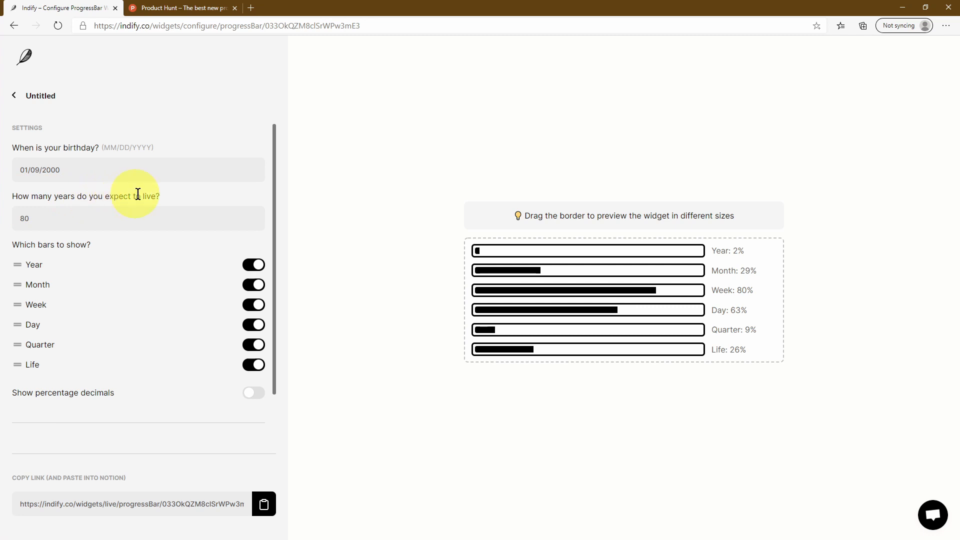
double_click(16, 221)
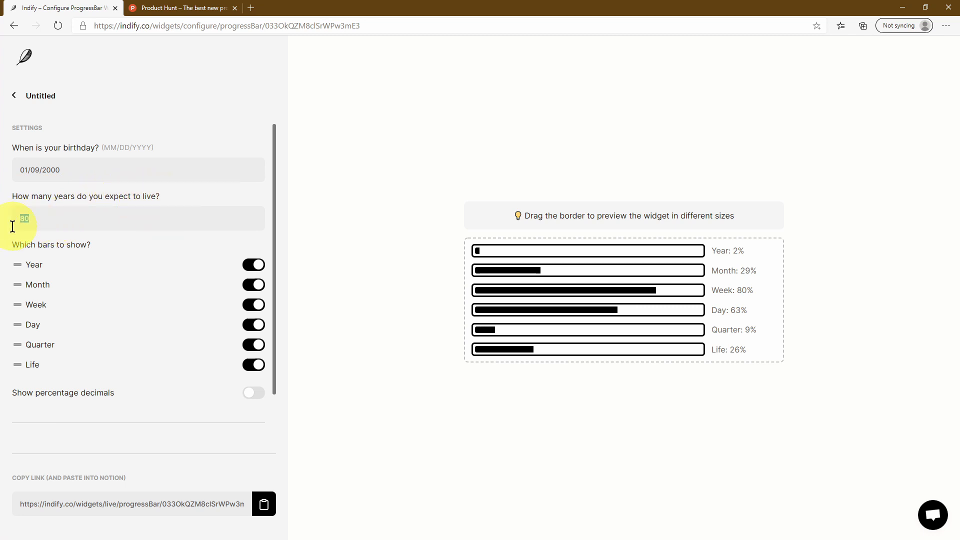
text(100)
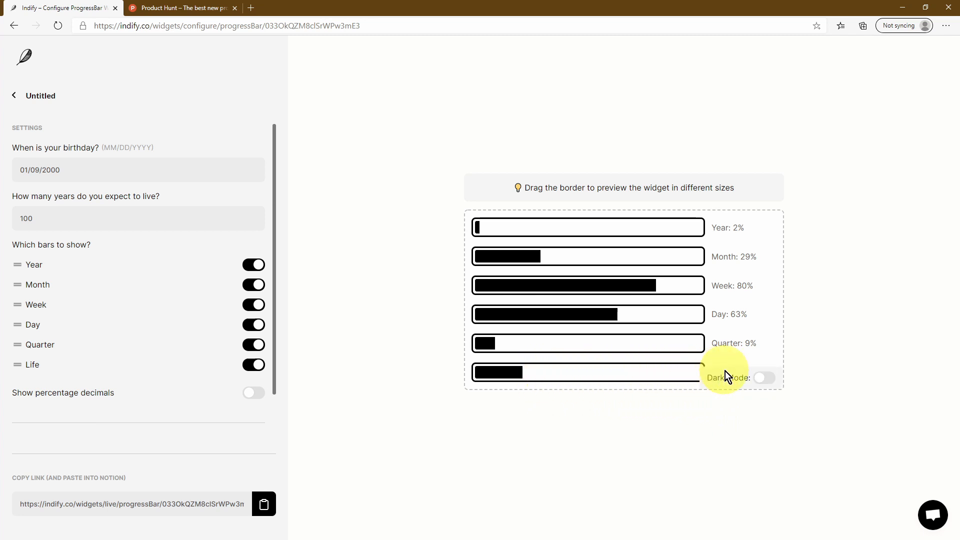
Hide and then restore the Year, Month and Week bars in the preview
mouse_move(735, 371)
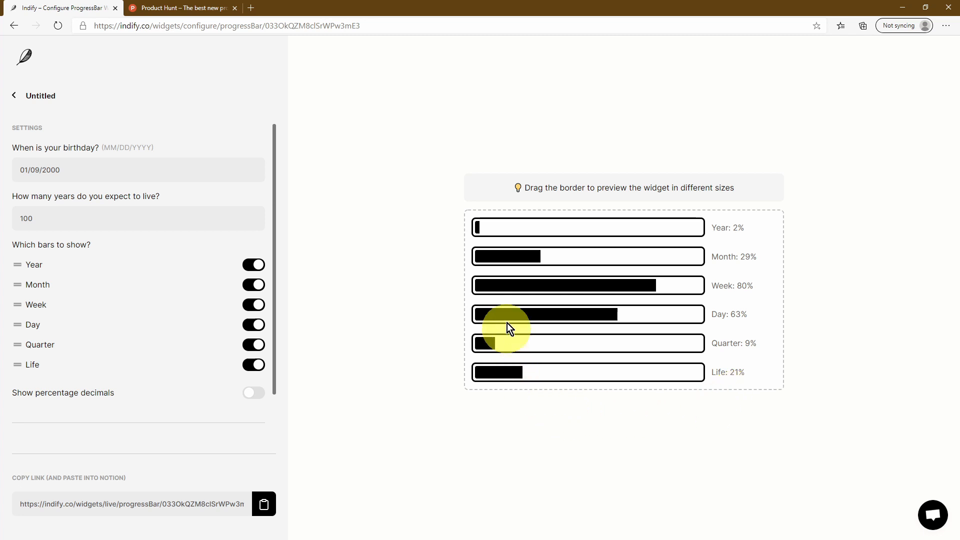
scroll(175, 236, down, 1)
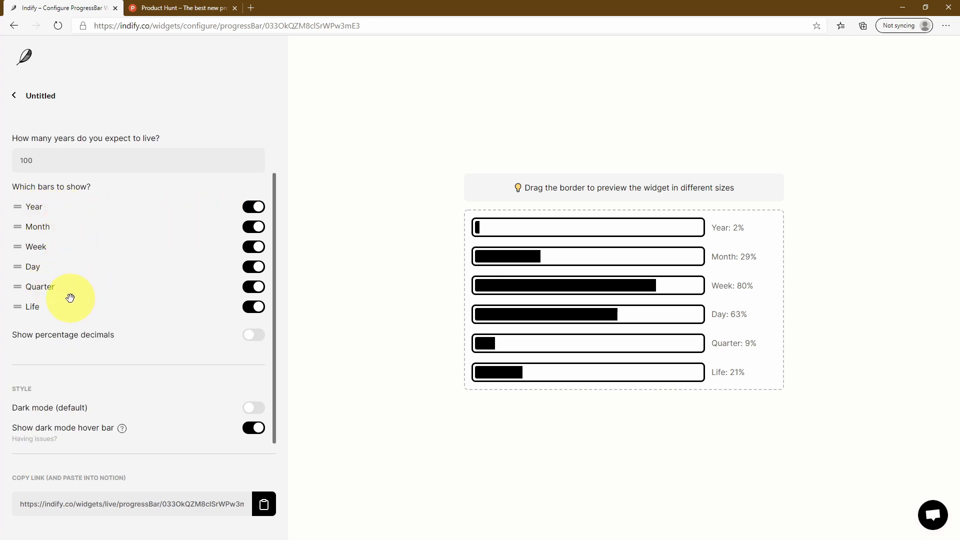
click(253, 206)
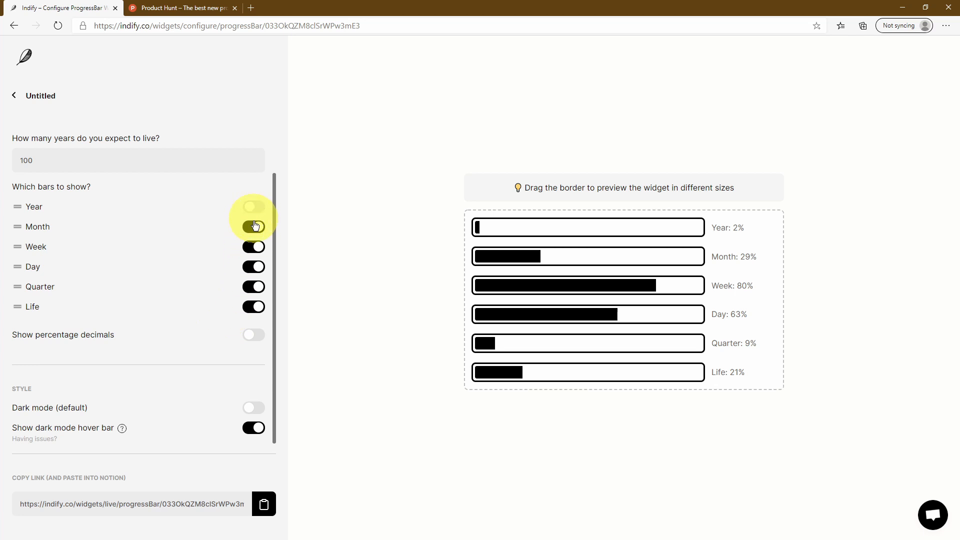
click(253, 227)
click(256, 250)
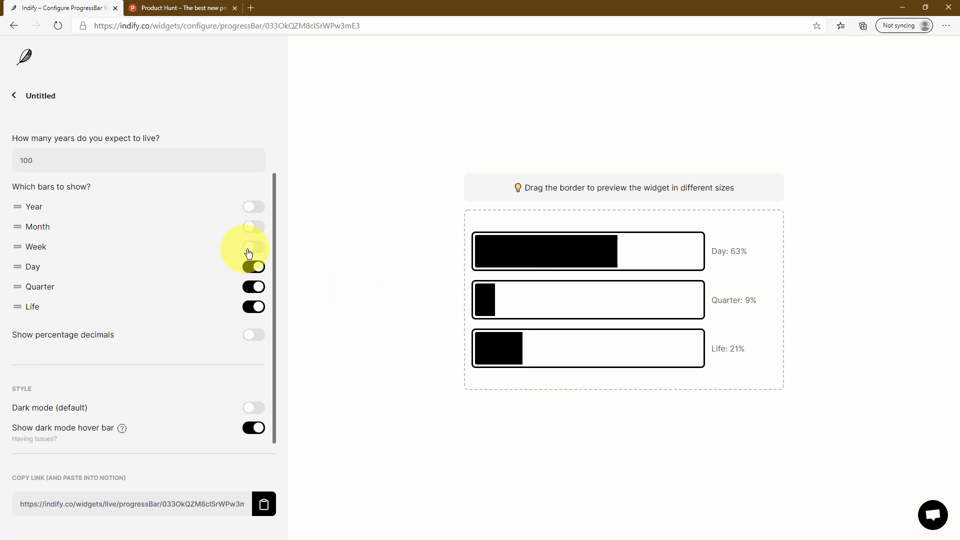
click(250, 250)
click(253, 227)
click(254, 208)
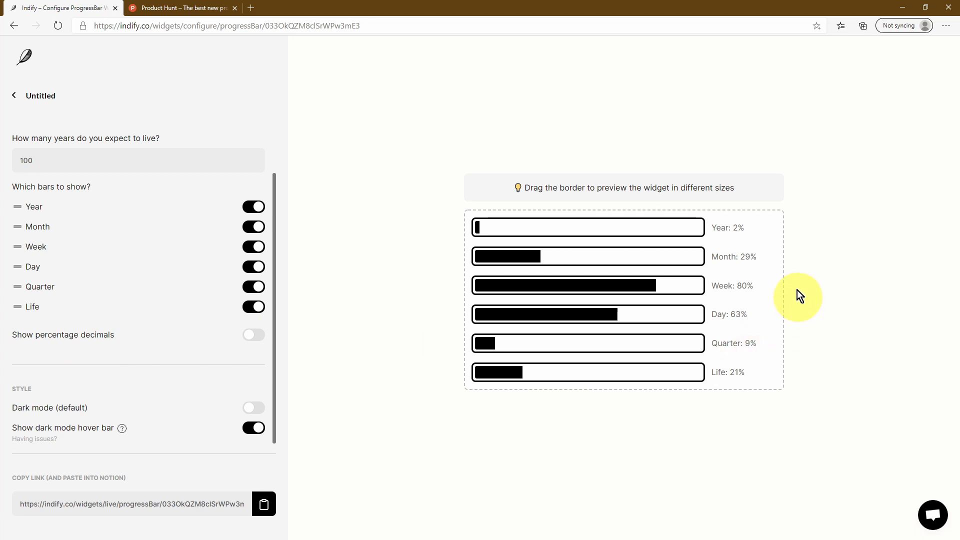
Try decimal percentages and dark colours, revert both, and copy the live link
click(255, 335)
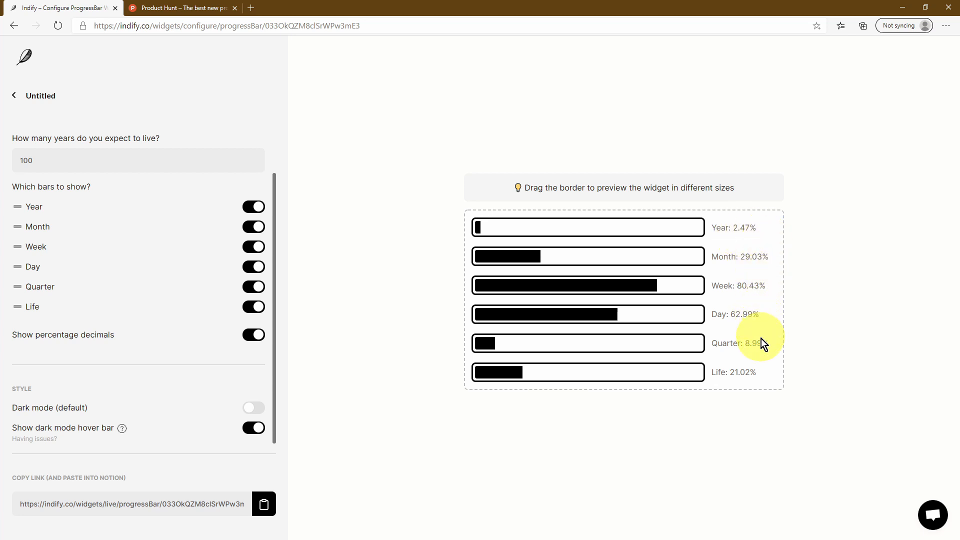
click(260, 333)
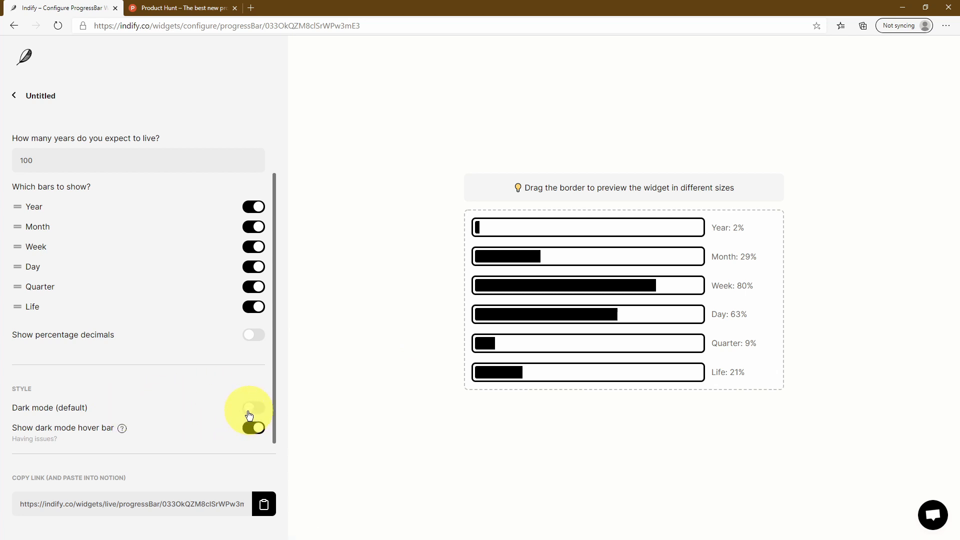
click(773, 378)
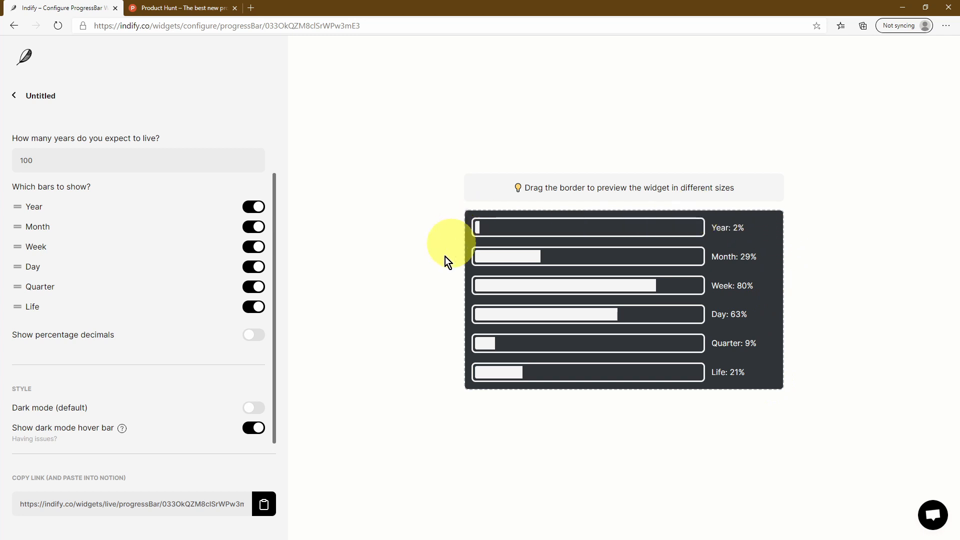
click(765, 379)
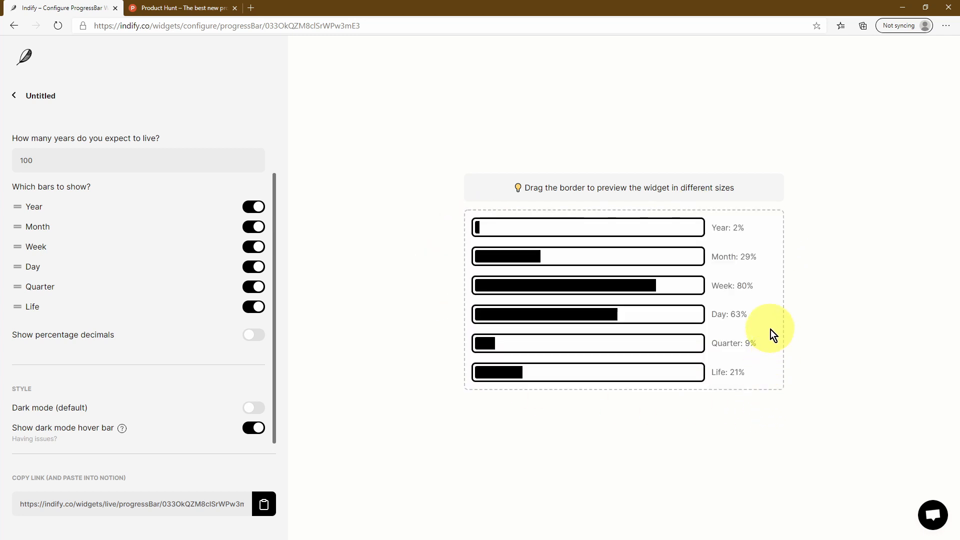
click(264, 502)
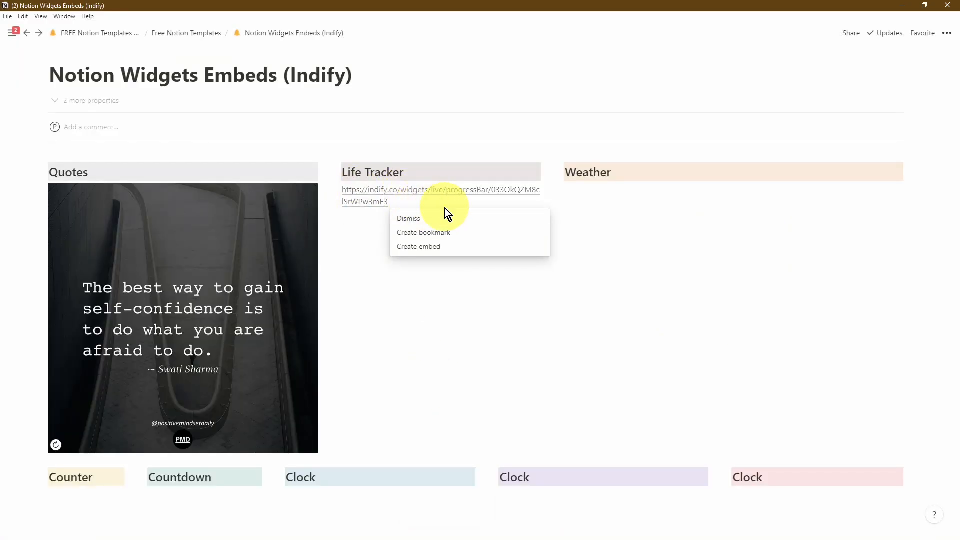
Embed the life progress link under Life Tracker, keep it light, and stretch it to show all six bars
click(472, 246)
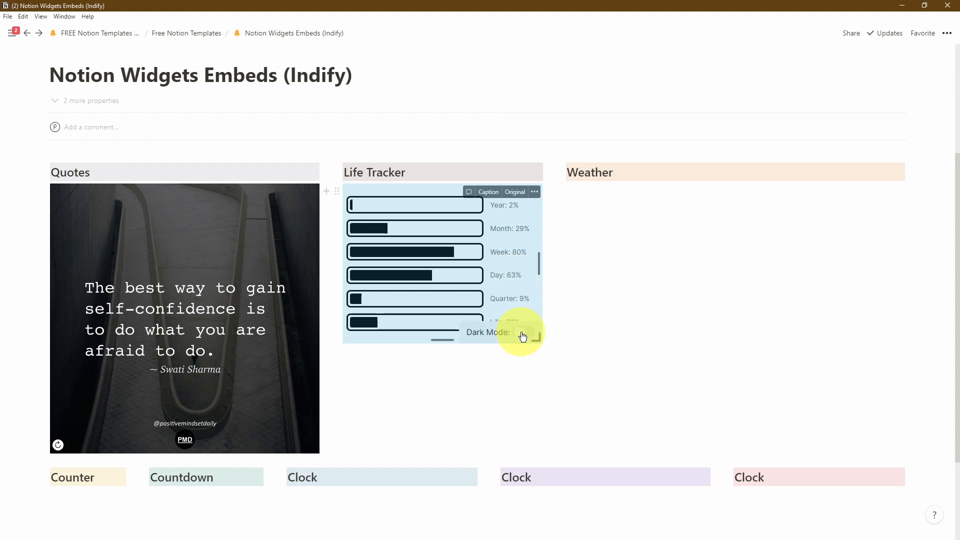
click(523, 334)
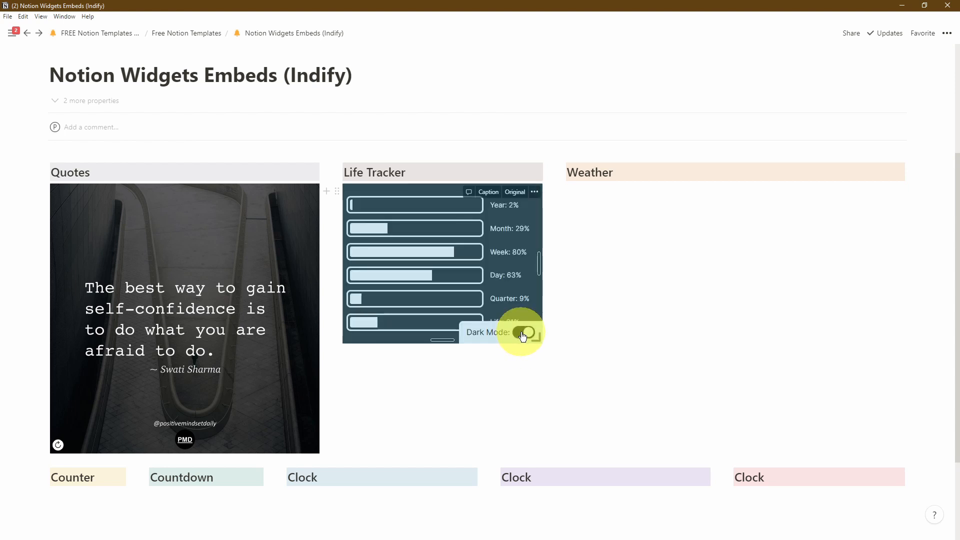
click(523, 334)
drag(539, 340, 550, 451)
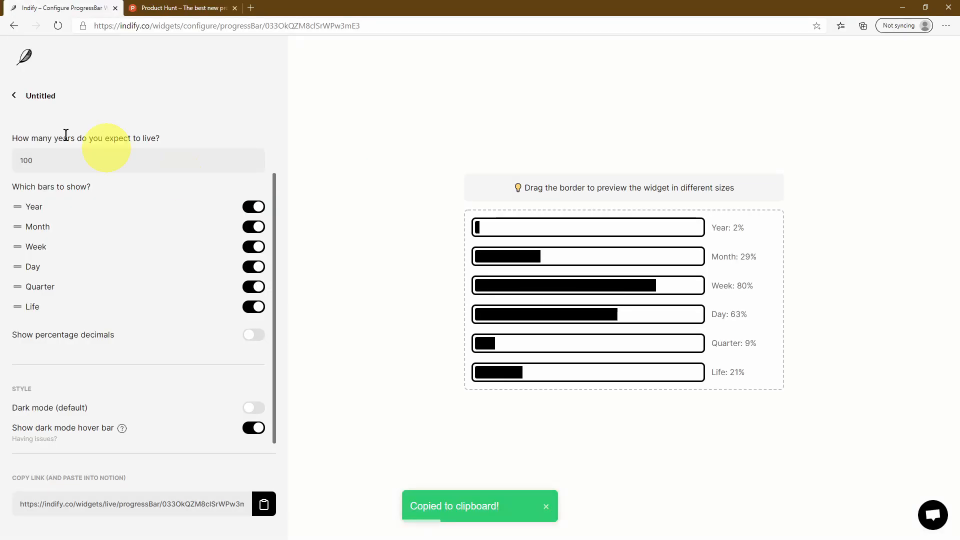
Retitle the progress widget from 'Untitled' to 'Life Tracker' and go back to My Widgets
drag(56, 96, 22, 95)
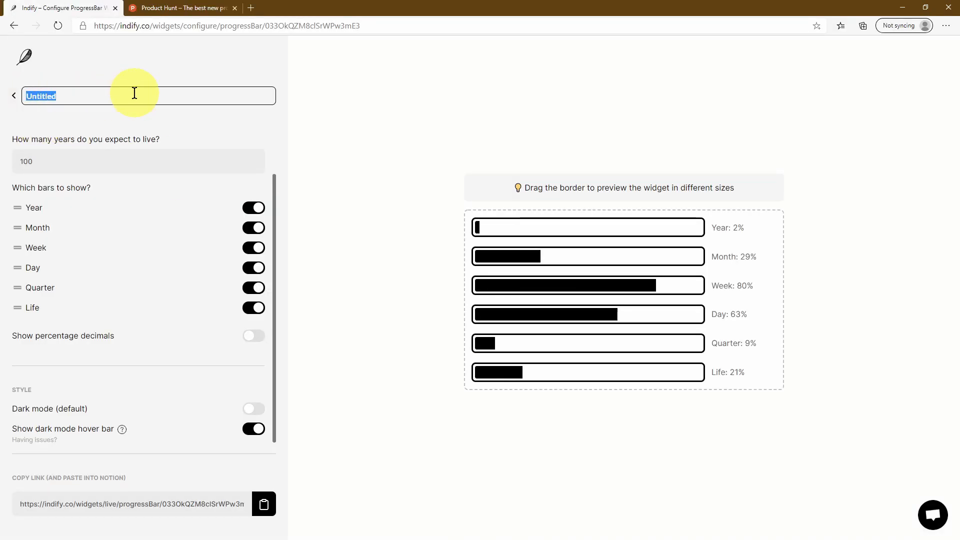
text(Life Tracker)
click(14, 96)
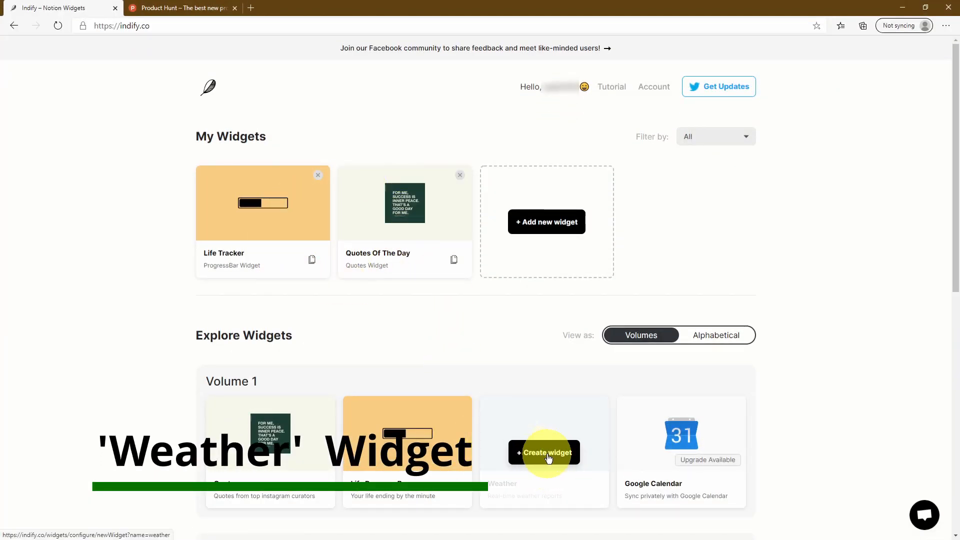
Create a new Weather widget and change its location from San Francisco to London, UK
click(549, 456)
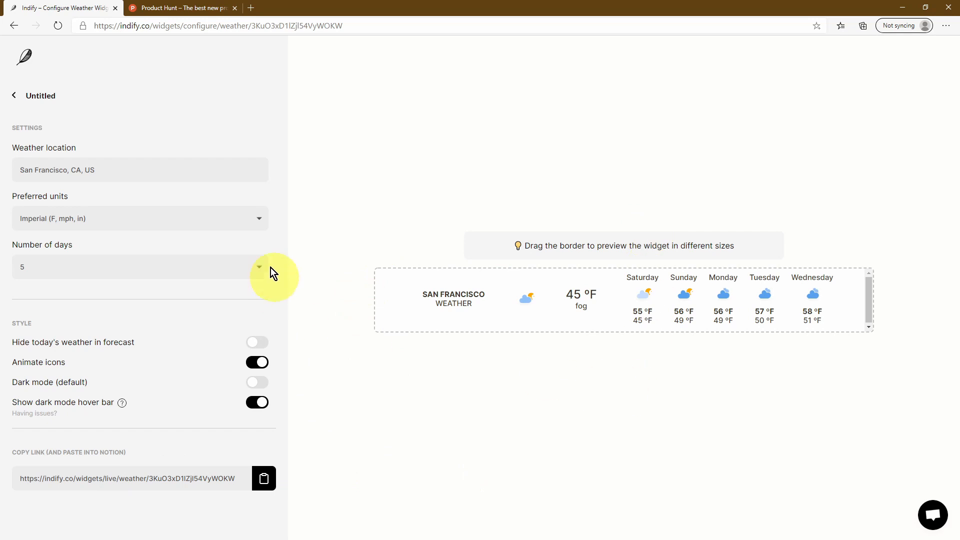
click(69, 97)
click(122, 167)
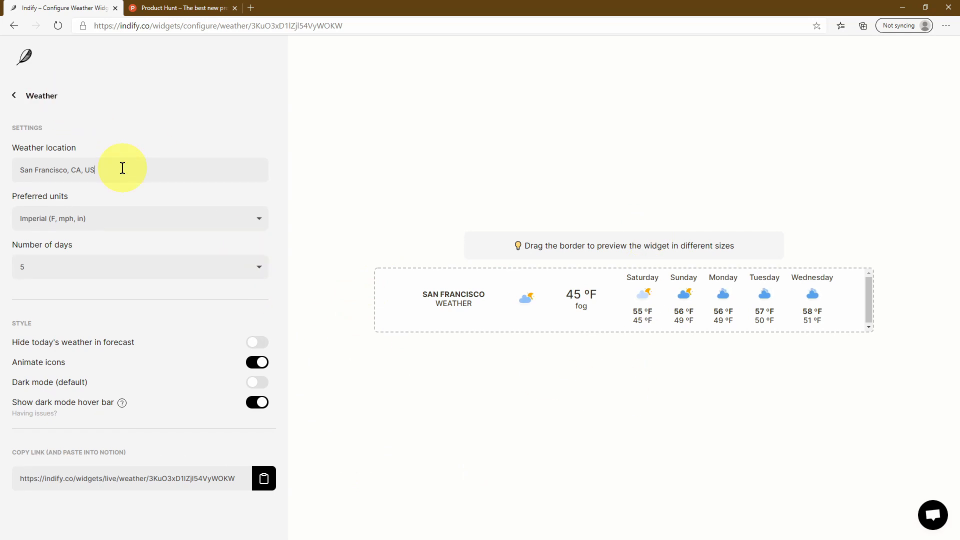
drag(122, 167, 10, 173)
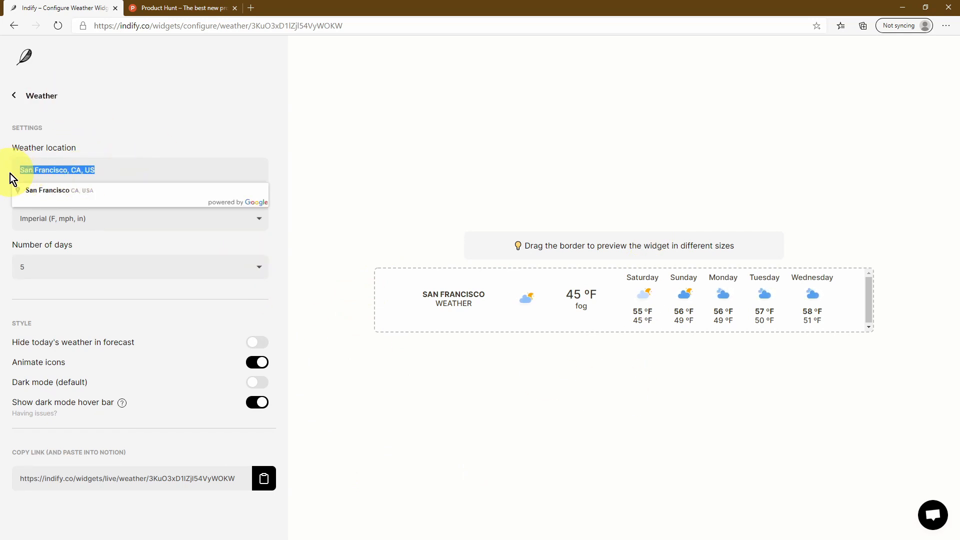
text(london)
click(180, 192)
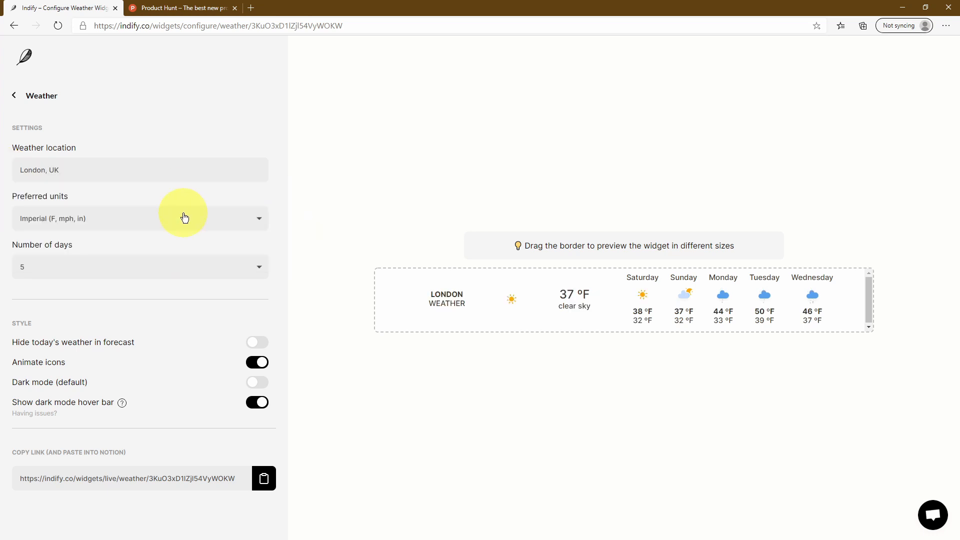
Switch the weather units to Metric and set the forecast length to 2 days
click(184, 217)
click(167, 255)
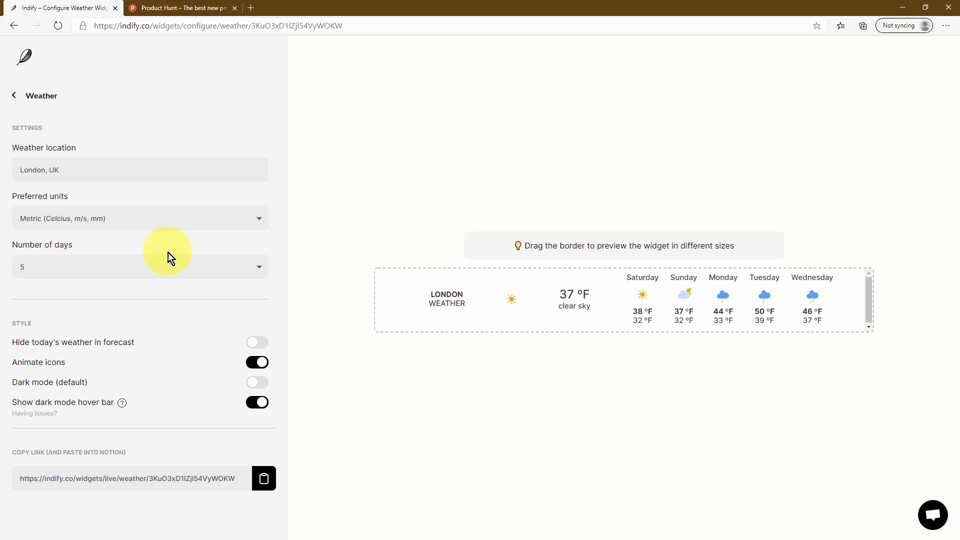
click(201, 269)
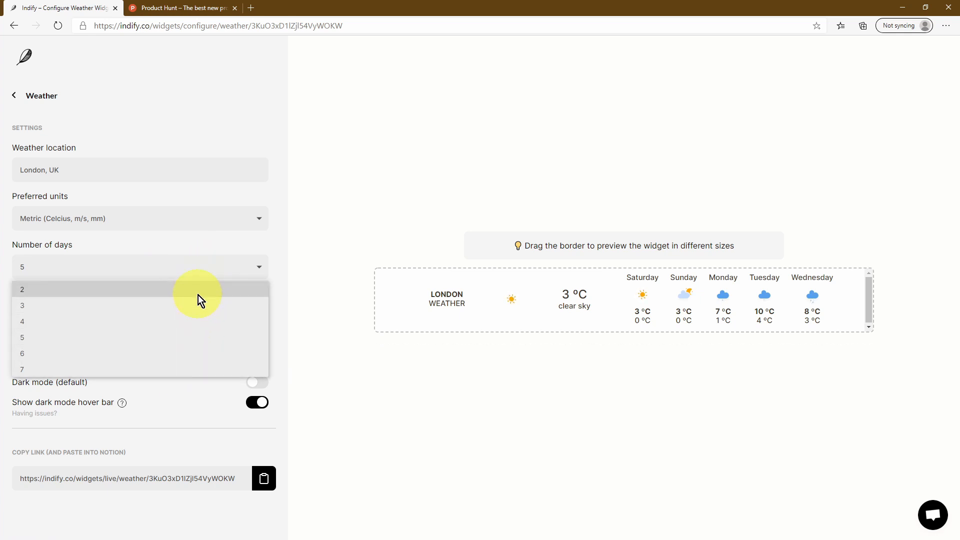
click(195, 370)
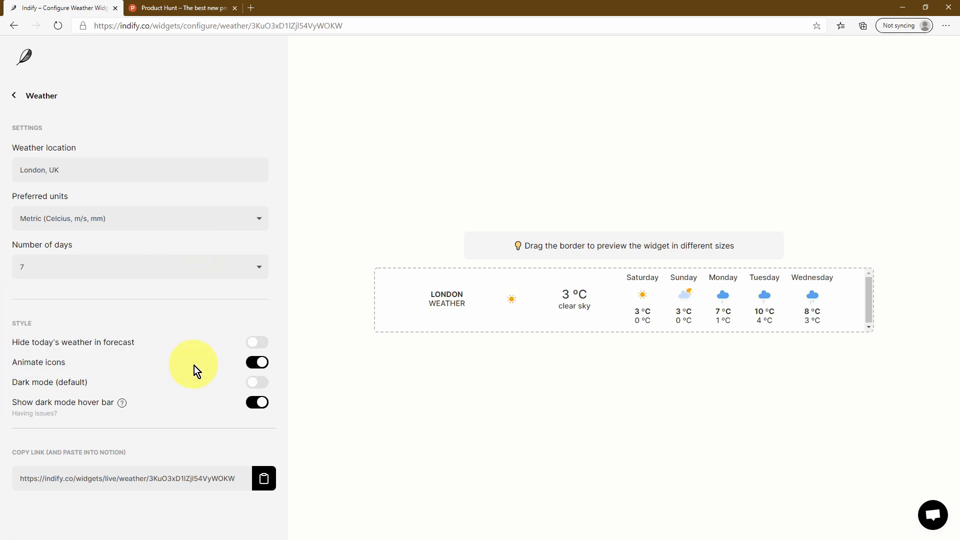
click(202, 272)
click(191, 293)
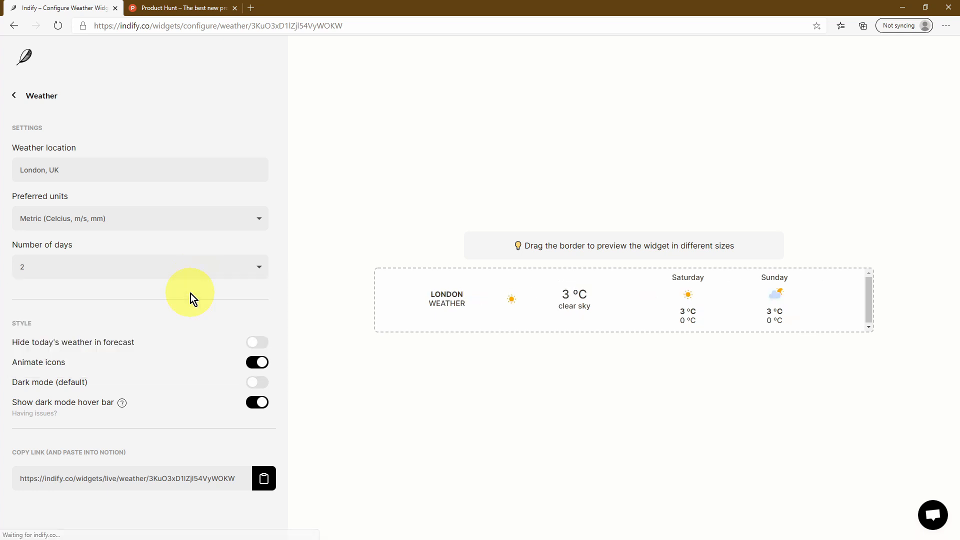
Set the London forecast to 7 days, keeping today's weather shown and light mode on
click(254, 342)
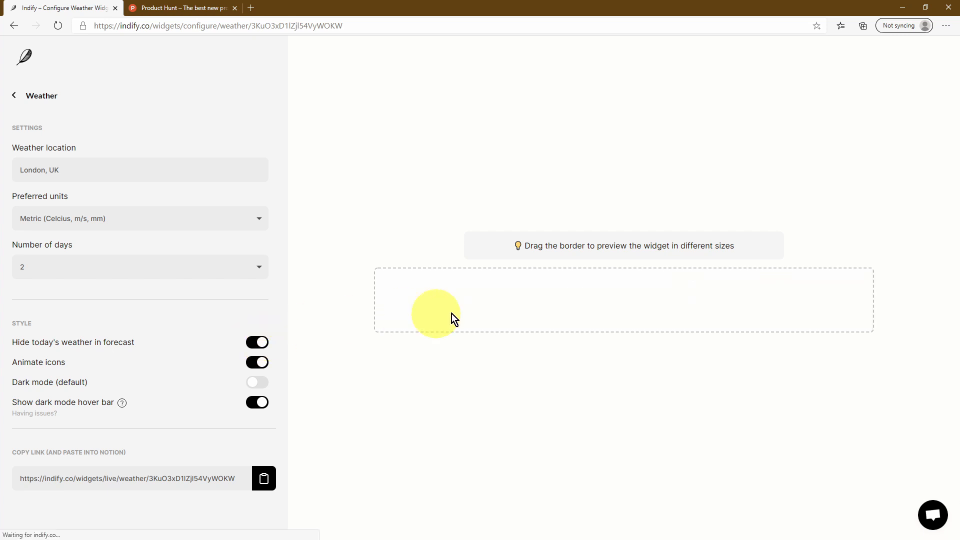
click(258, 342)
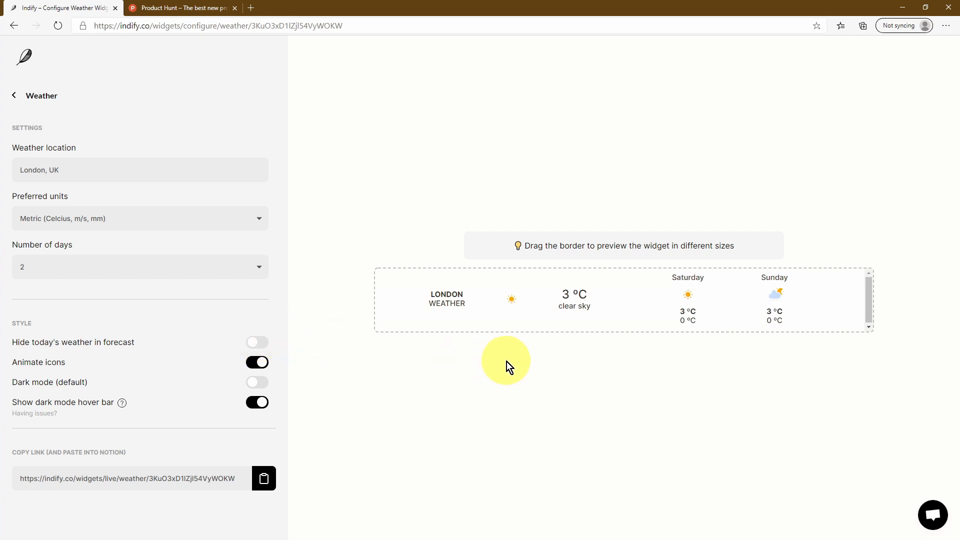
click(258, 383)
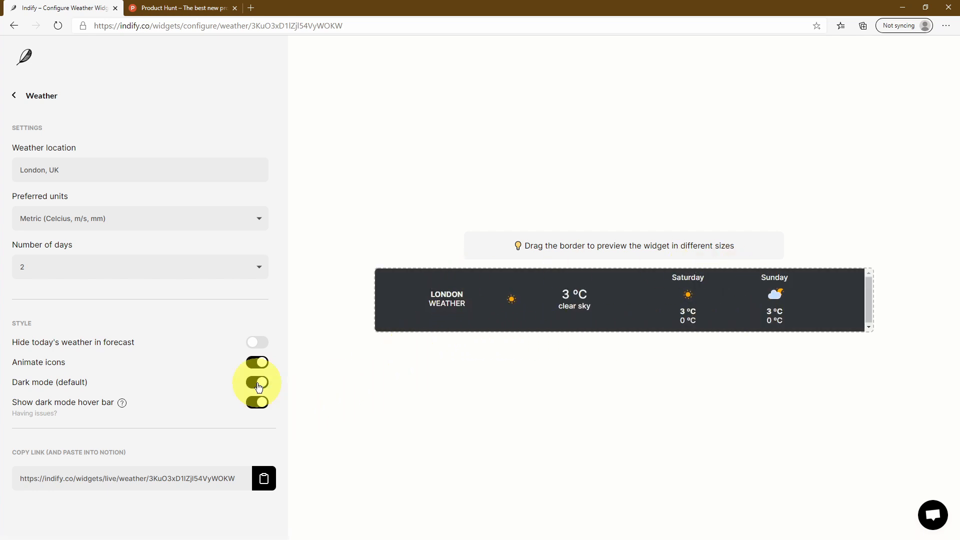
click(258, 384)
click(210, 270)
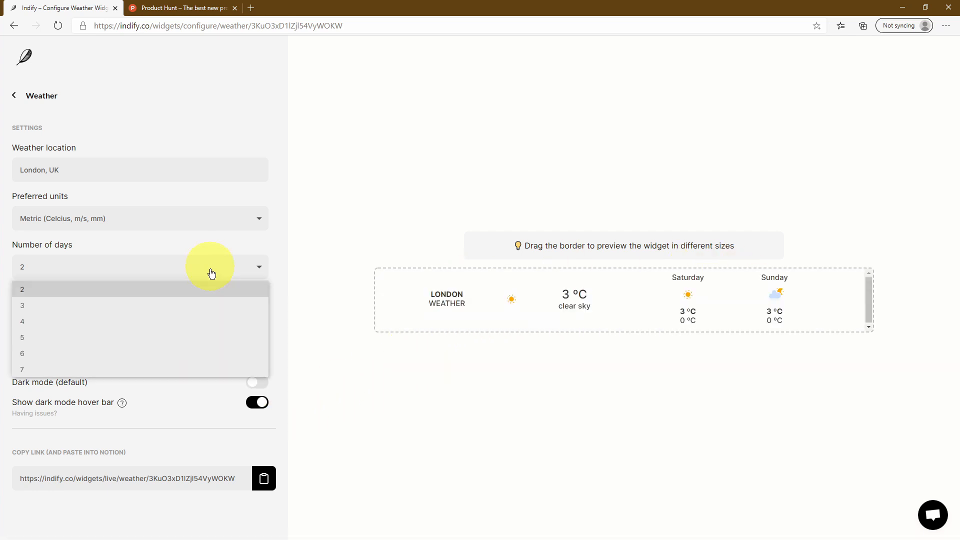
click(195, 366)
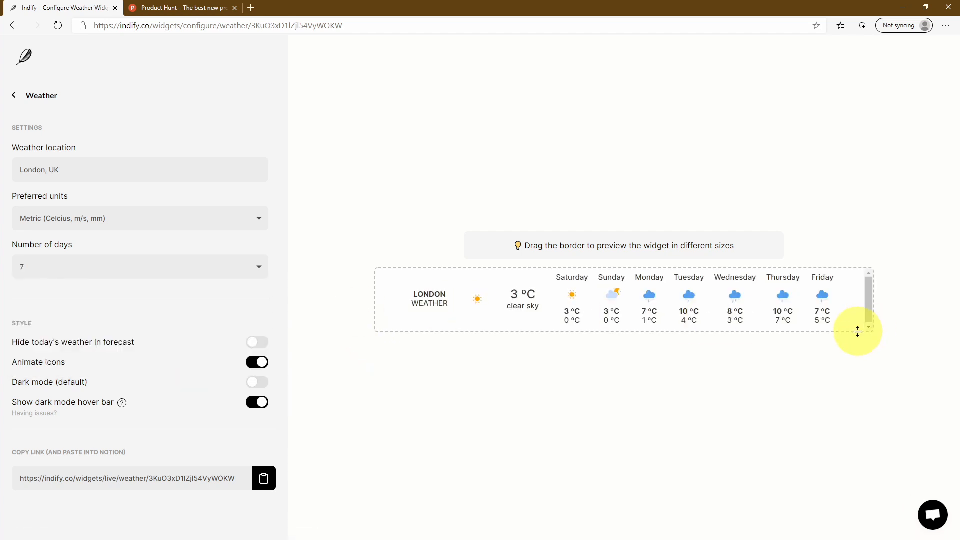
Resize the widget preview taller and narrower, leaving animated weather icons on
drag(857, 335, 855, 399)
drag(865, 318, 728, 321)
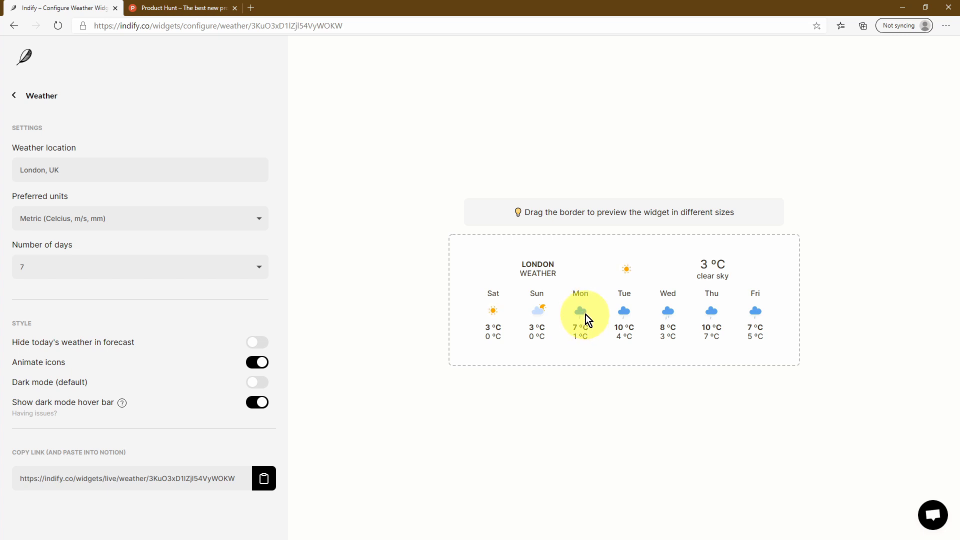
click(254, 363)
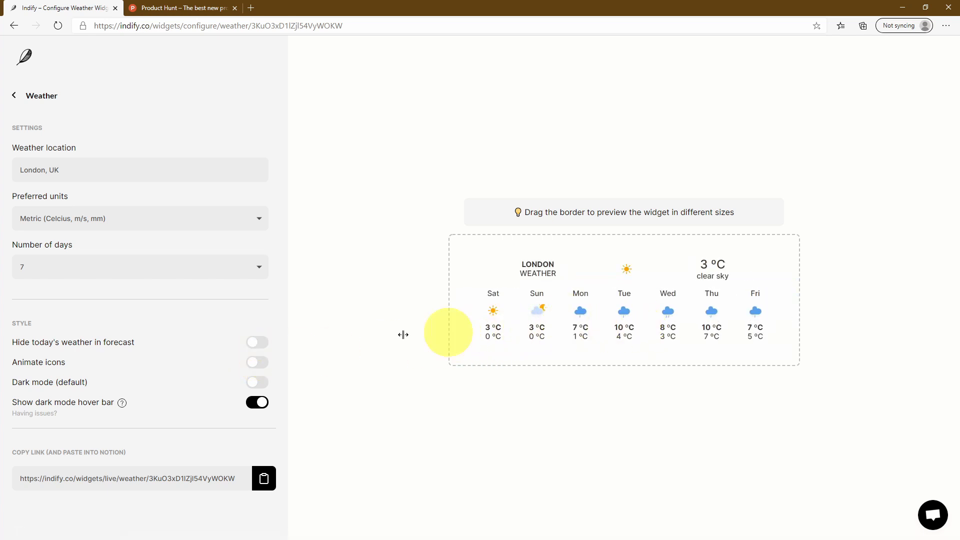
click(257, 363)
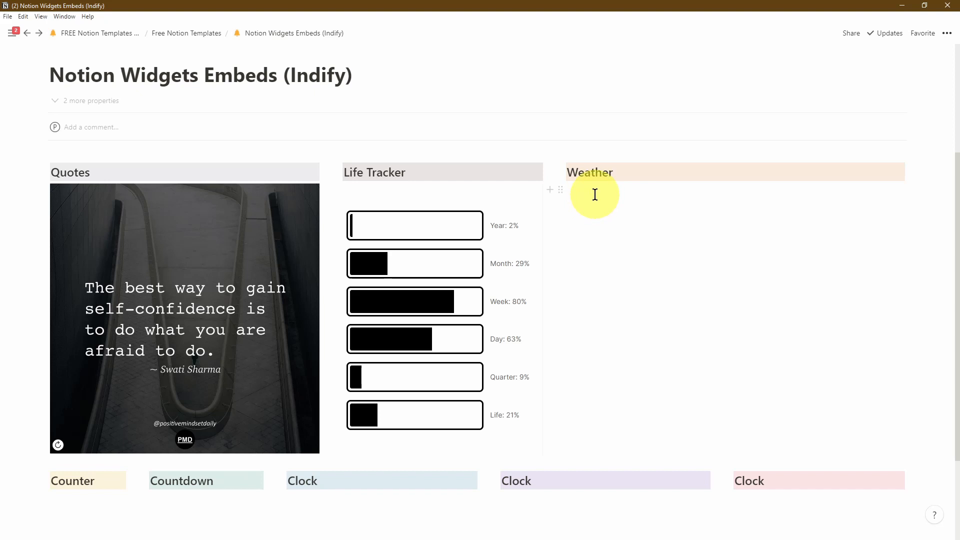
Paste the weather link as an embed under Weather, widen it to the column and make it taller
click(594, 195)
key(ctrl+v)
click(834, 234)
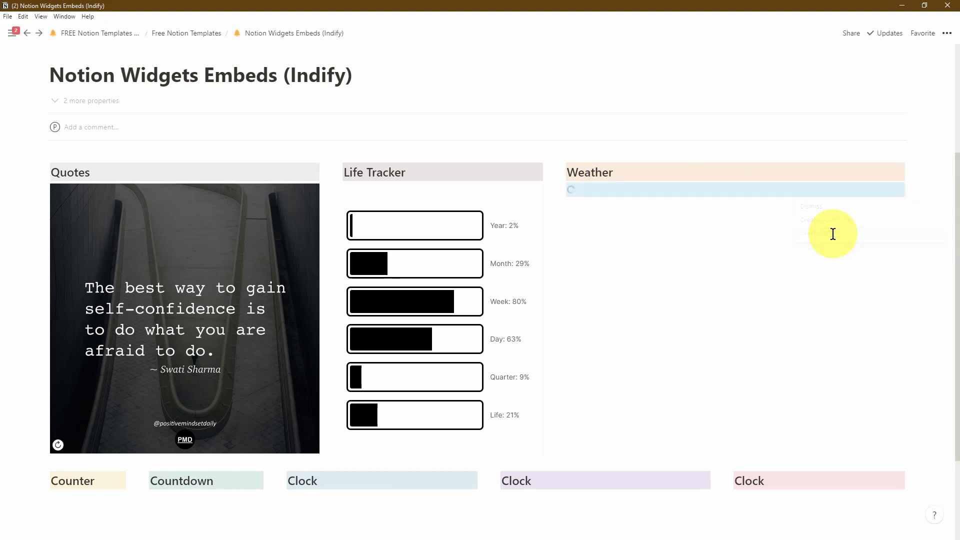
drag(762, 266, 901, 270)
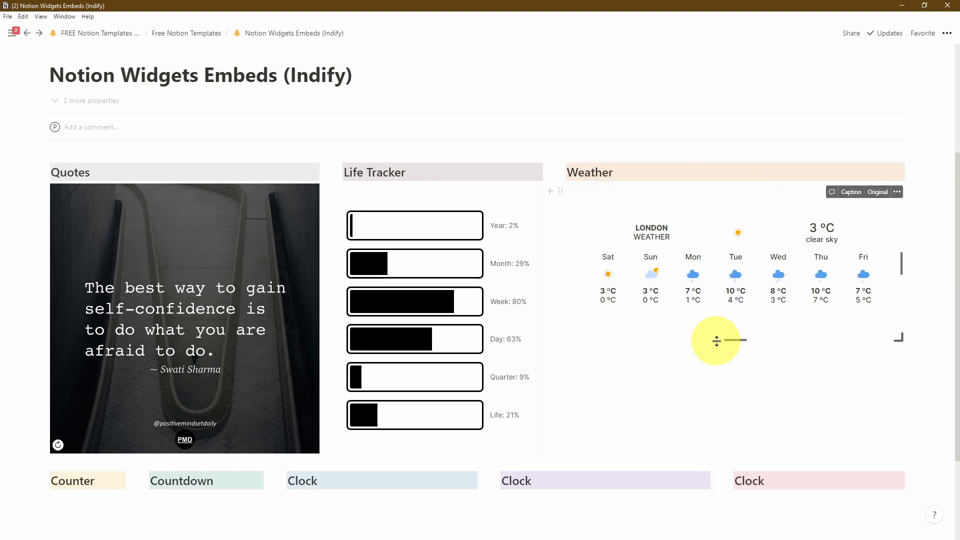
drag(731, 338, 742, 438)
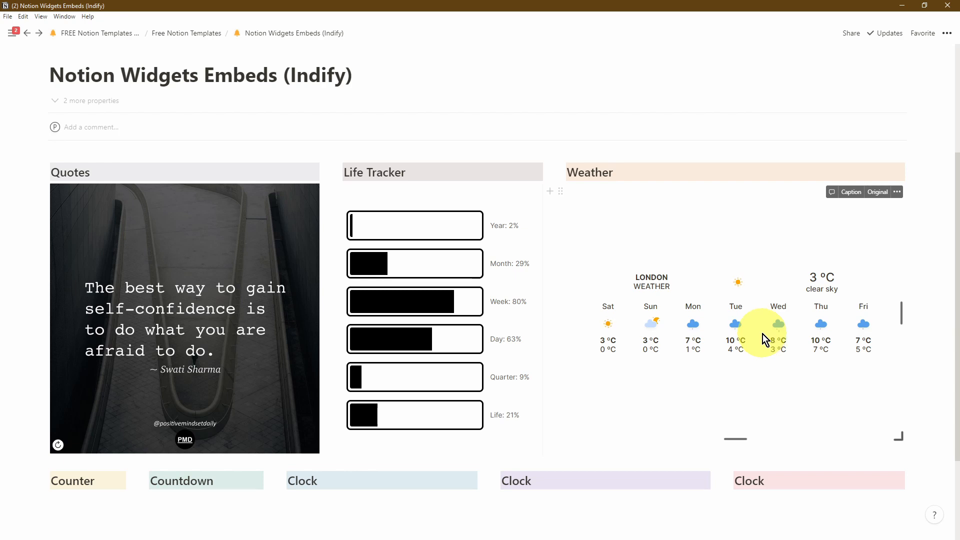
scroll(122, 390, down, 3)
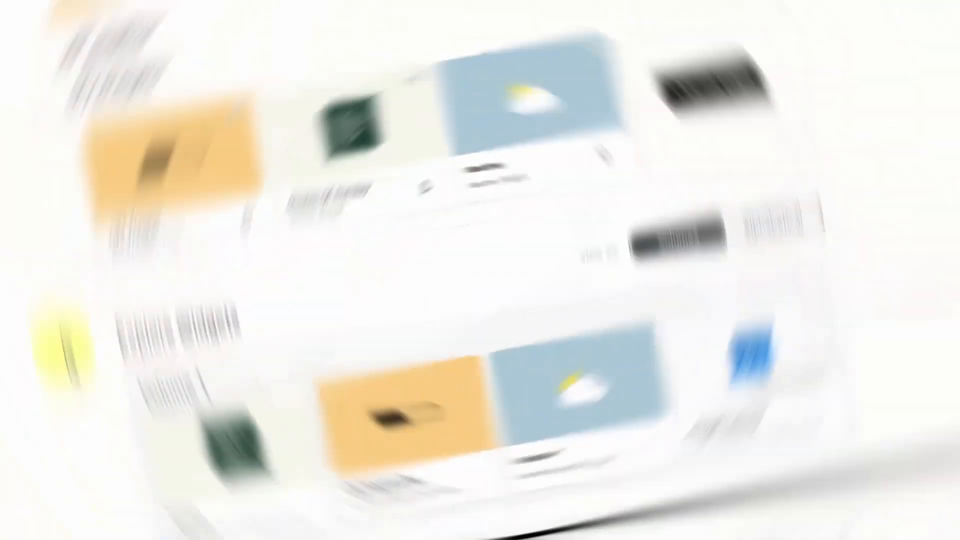
Create a new Counter widget and test it by raising and lowering the count by one
scroll(56, 275, down, 5)
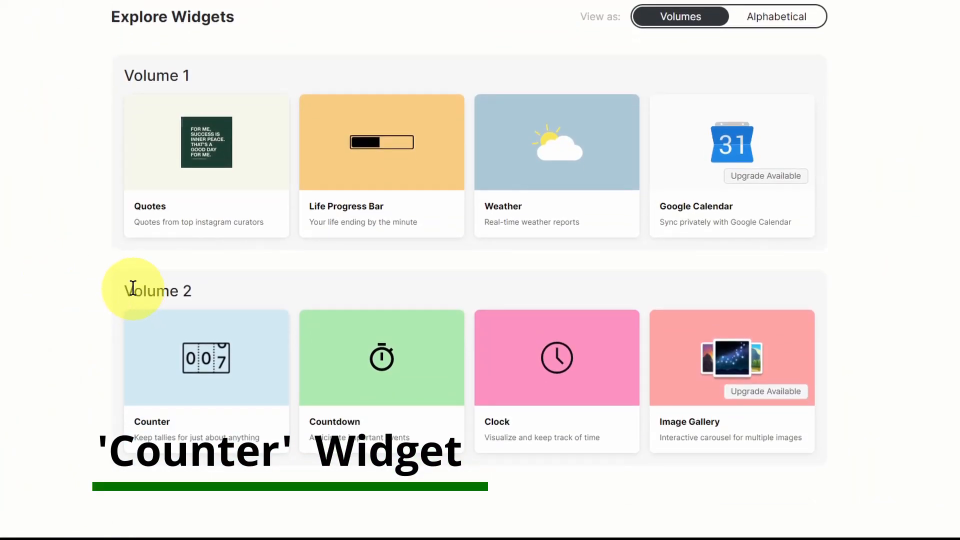
mouse_move(211, 381)
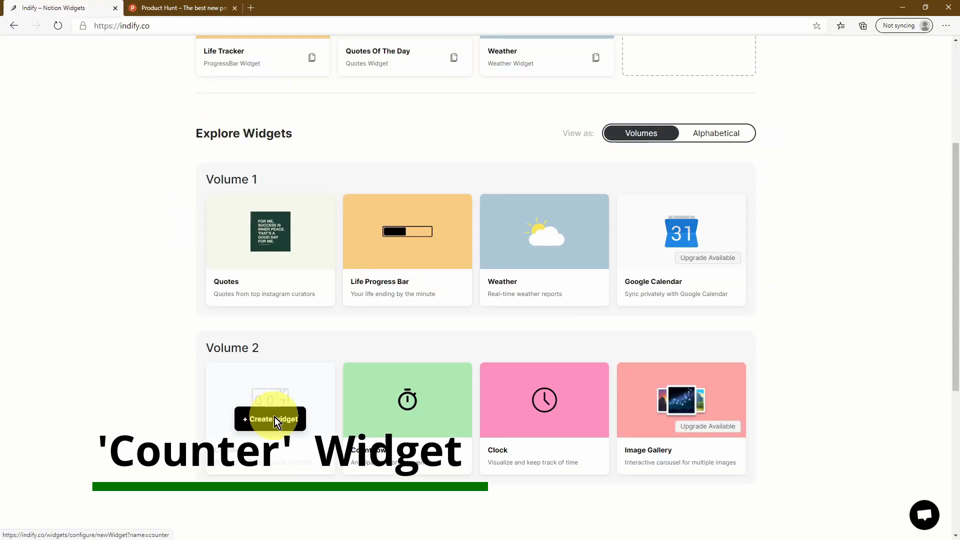
click(274, 418)
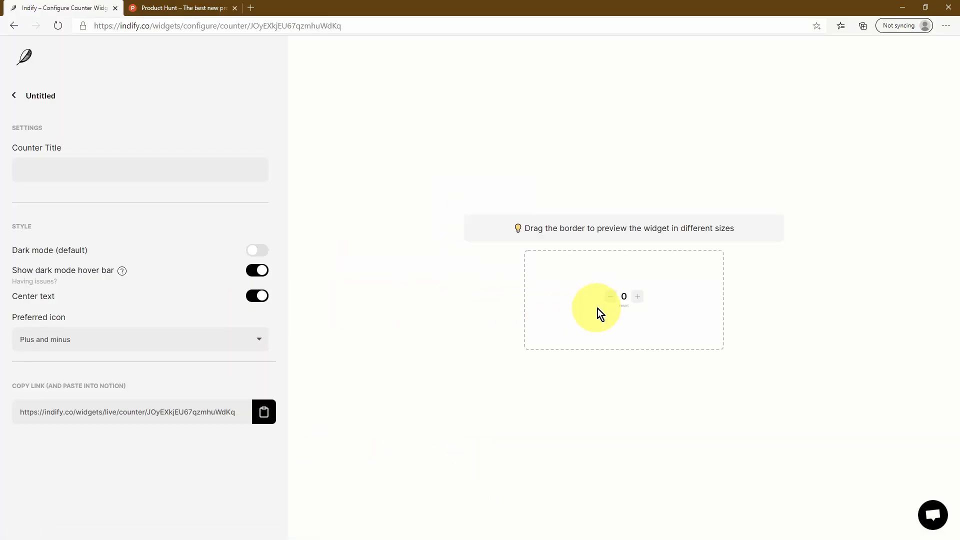
click(637, 299)
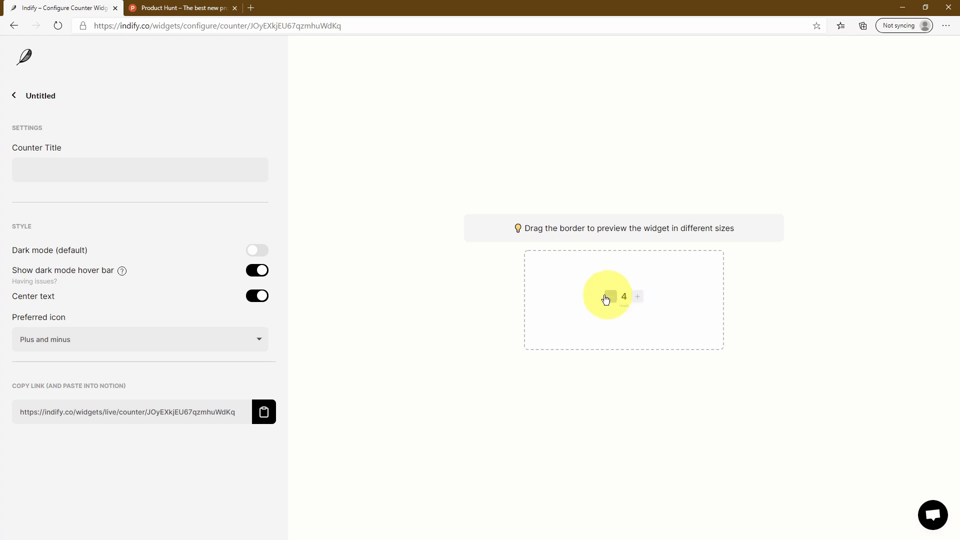
click(610, 298)
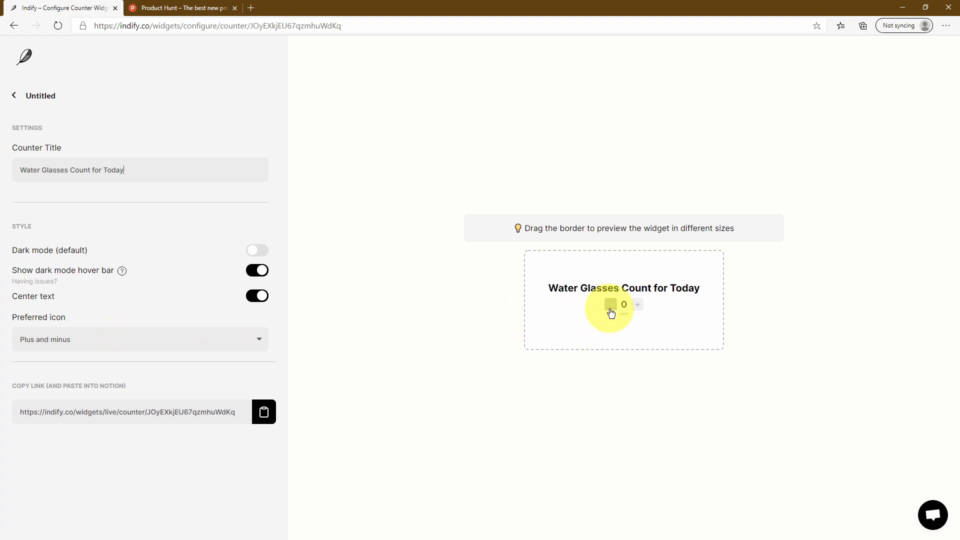
Set the counter's icons to plus and minus in light mode and copy its live link
click(259, 340)
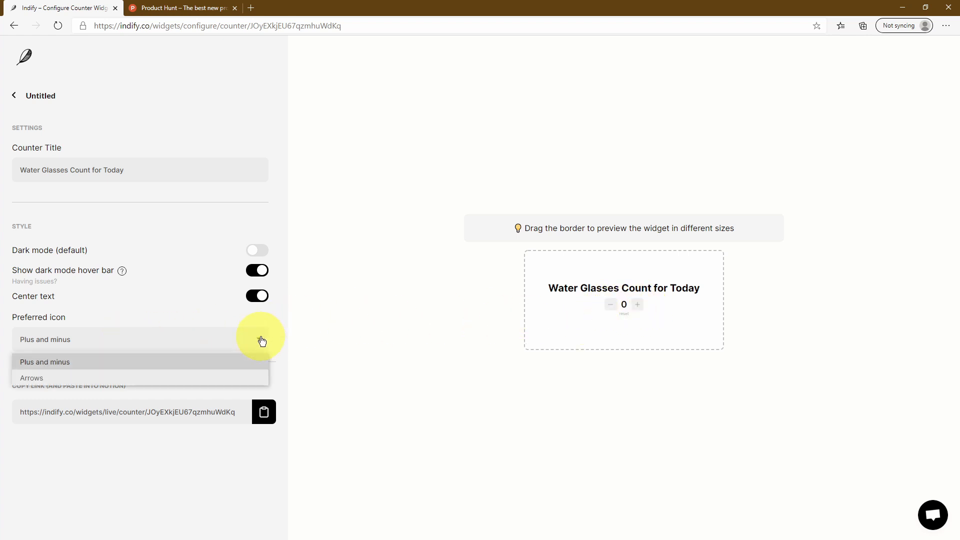
click(198, 379)
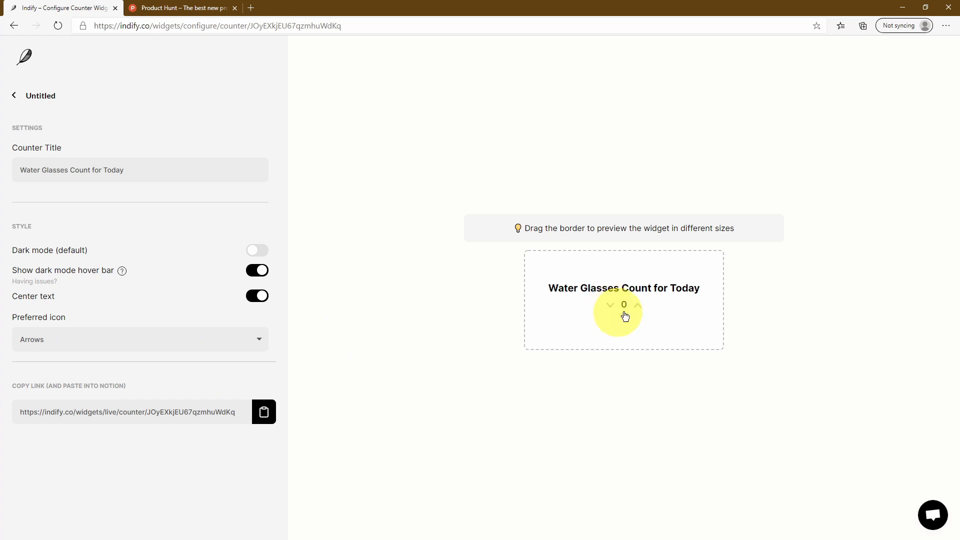
click(242, 339)
click(181, 361)
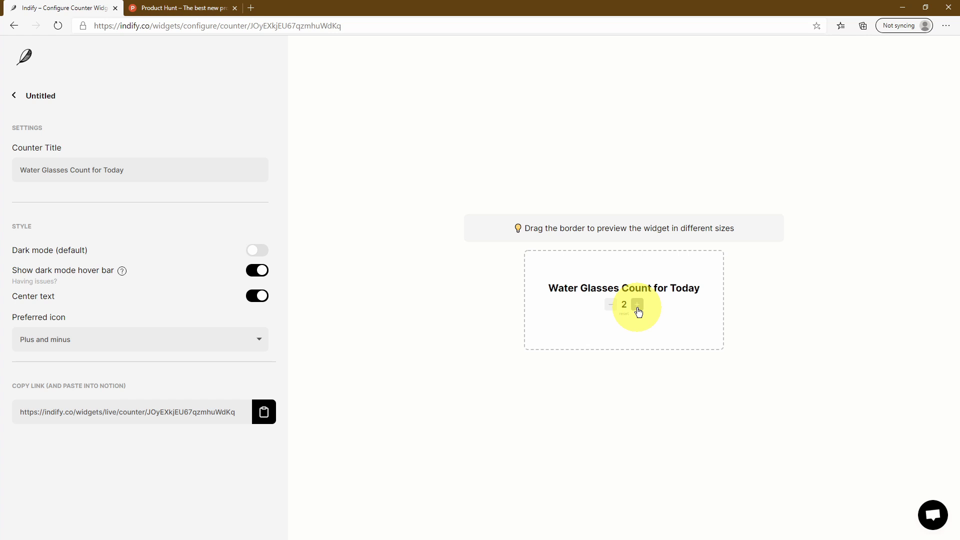
click(698, 339)
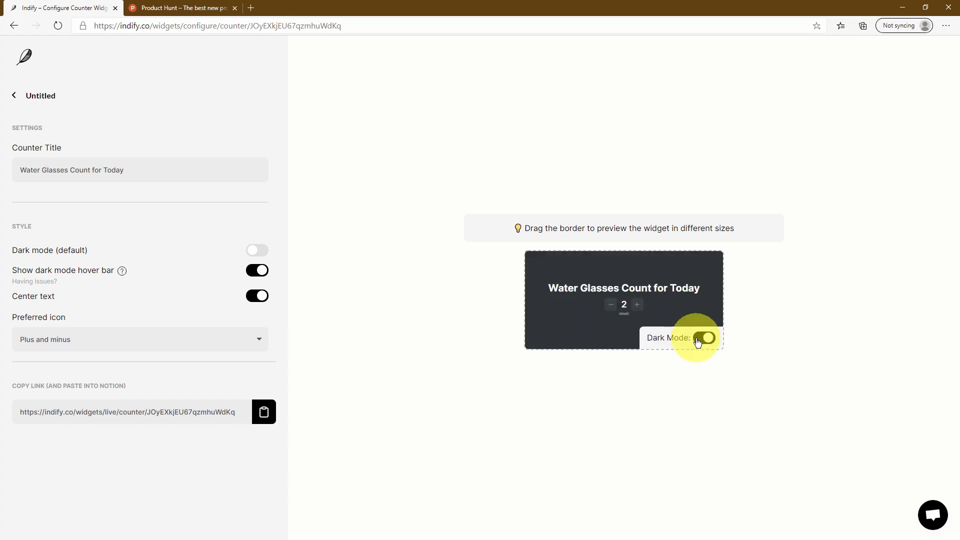
click(698, 340)
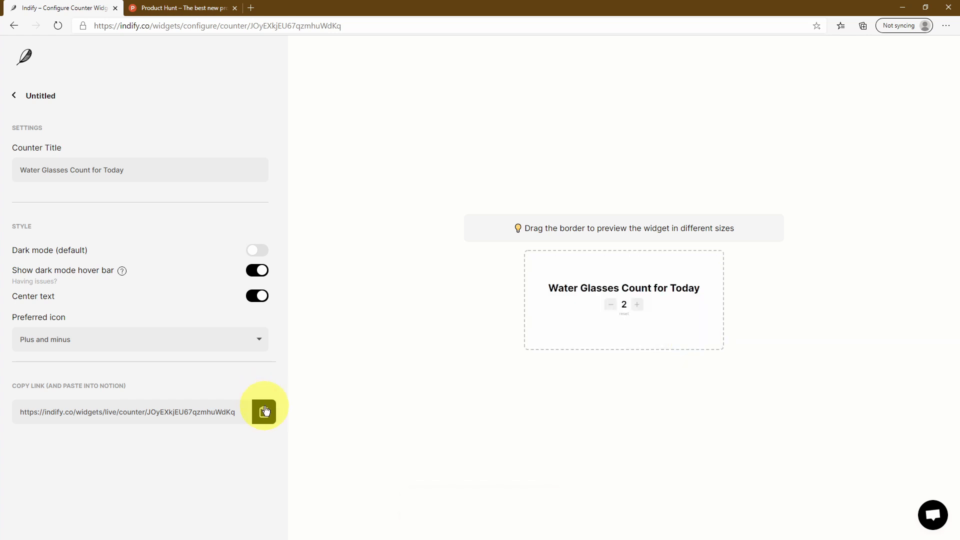
click(265, 411)
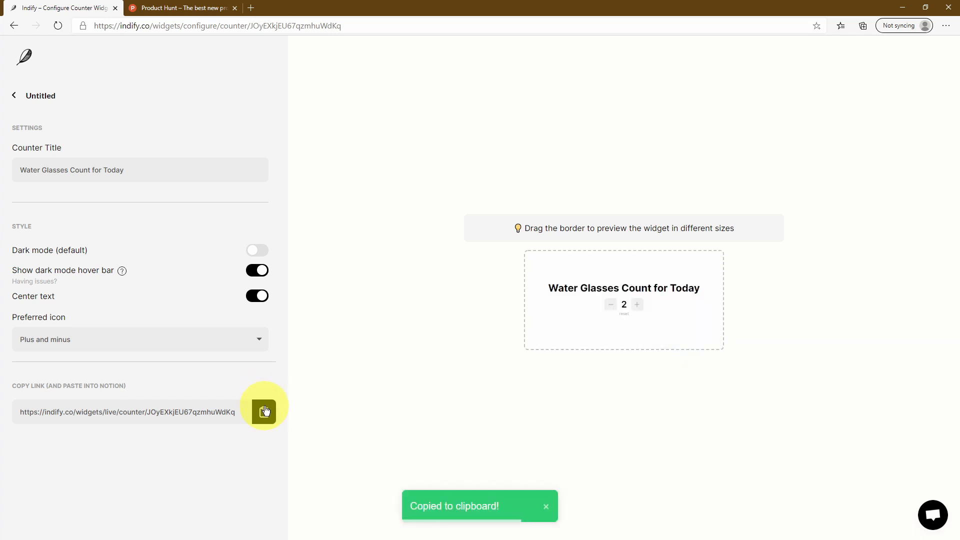
key(alt+Tab)
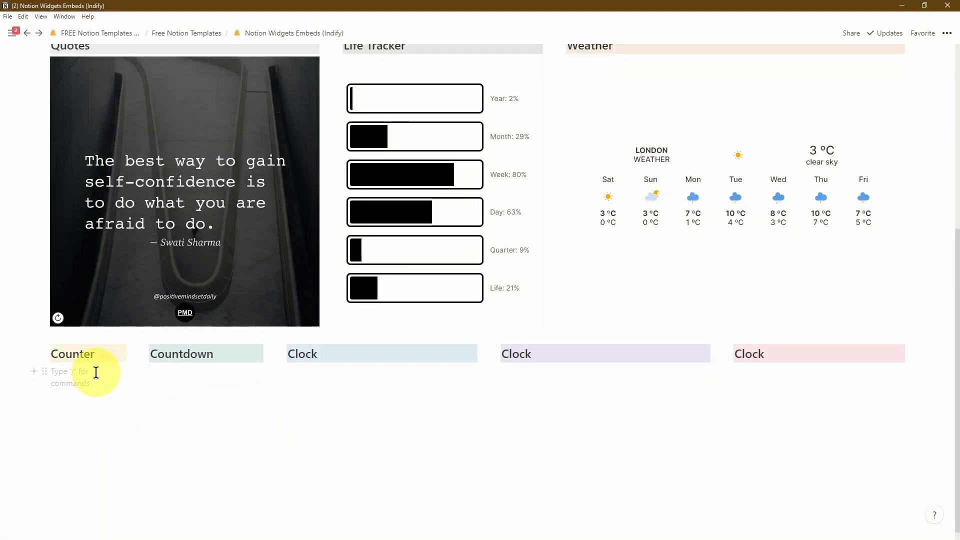
Embed the counter link under Counter and widen the first blue Clock column
key(ctrl+v)
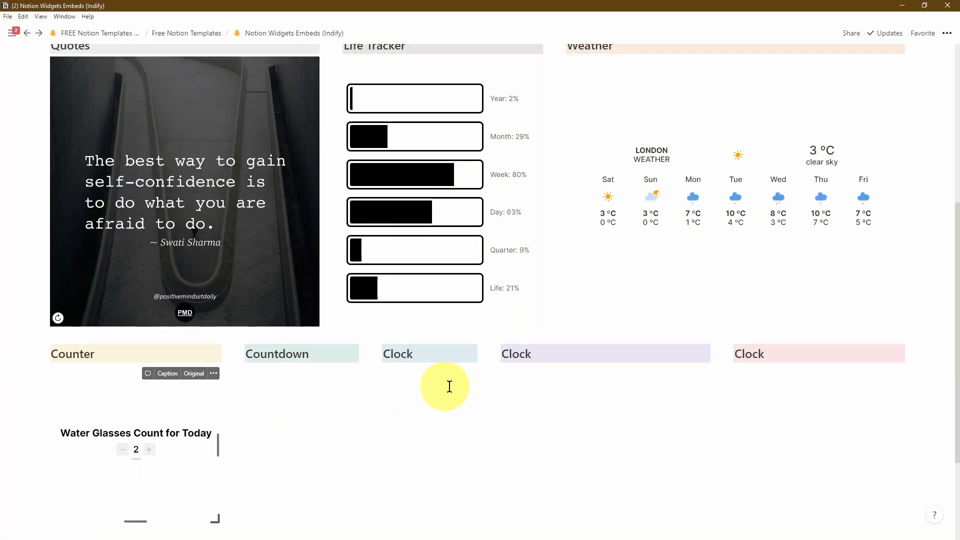
drag(489, 397, 547, 397)
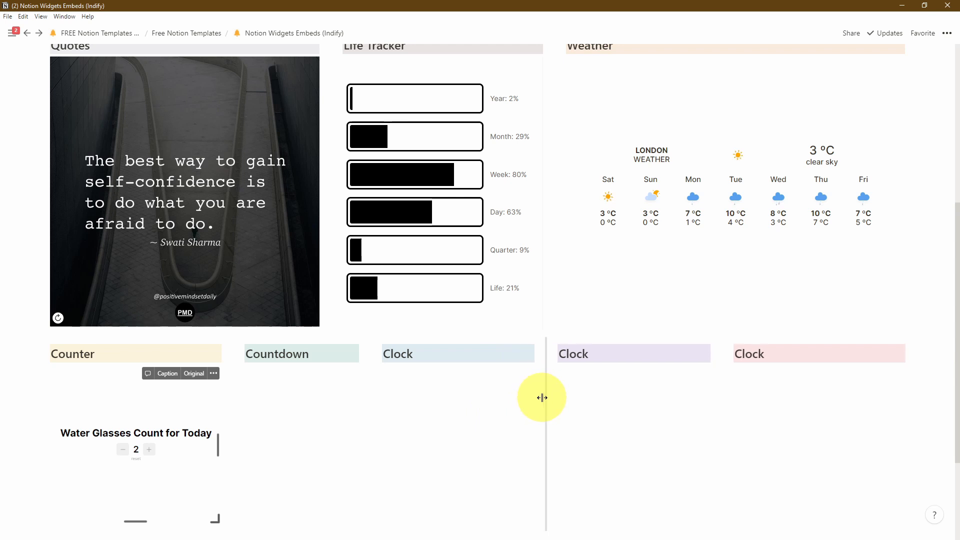
click(295, 376)
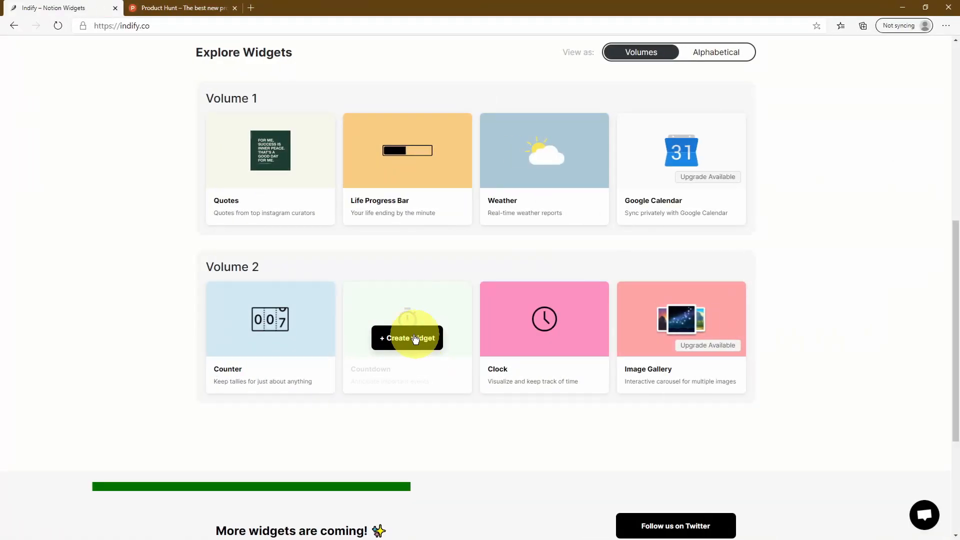
Title the countdown Holidays, set it to January 23, 3:00 PM, with red #f47373 accent
click(138, 168)
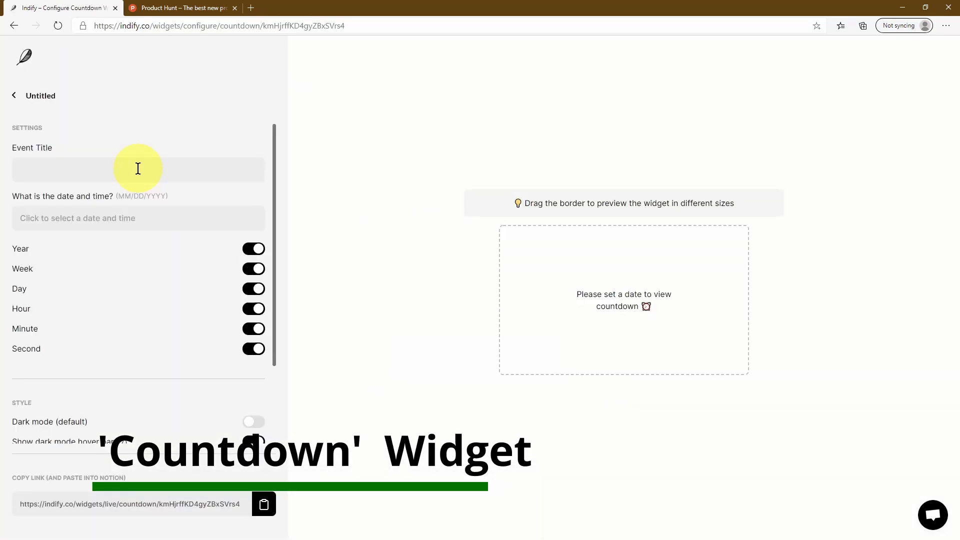
text(Holidays)
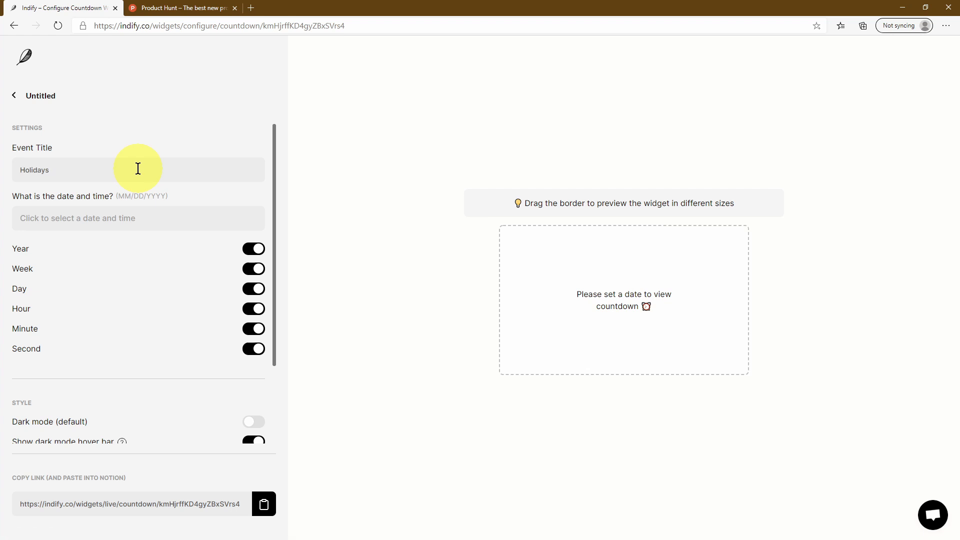
click(139, 214)
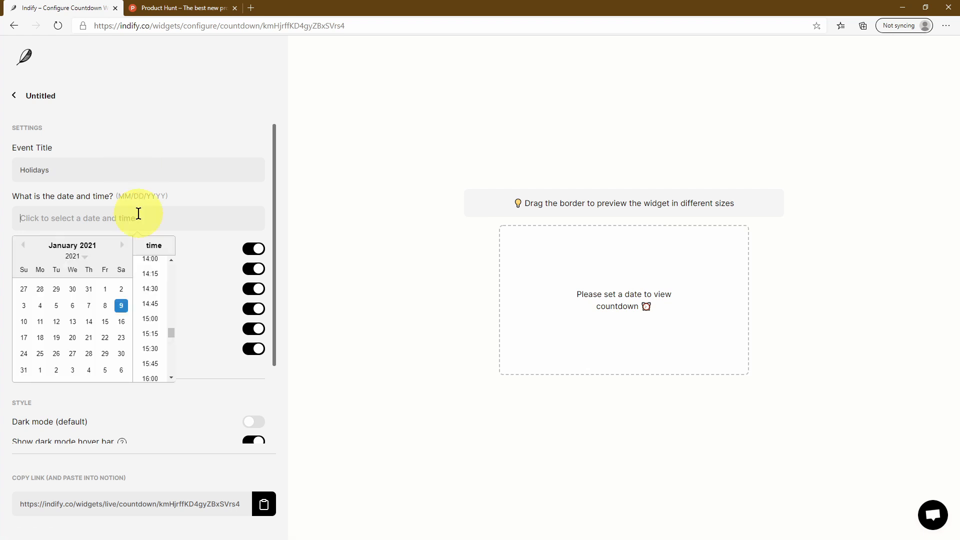
click(122, 337)
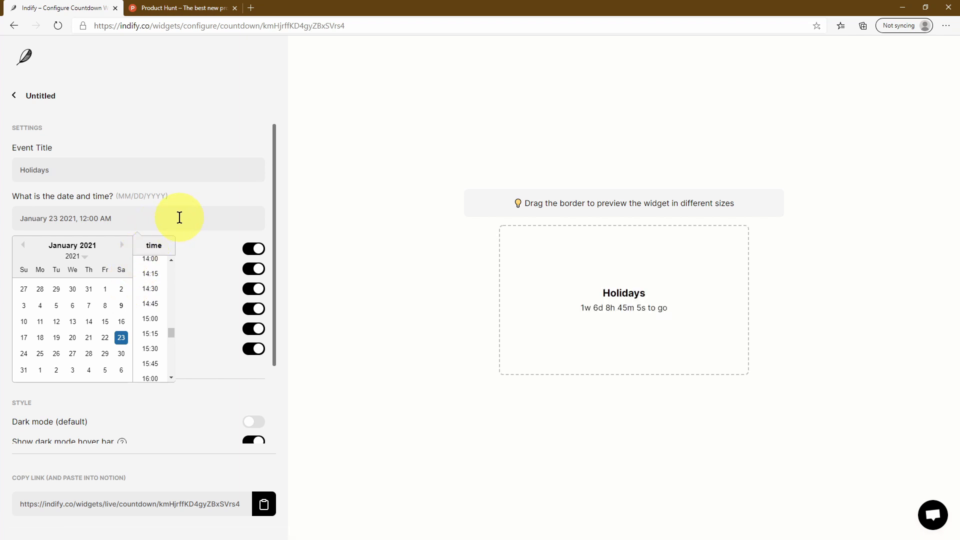
click(151, 319)
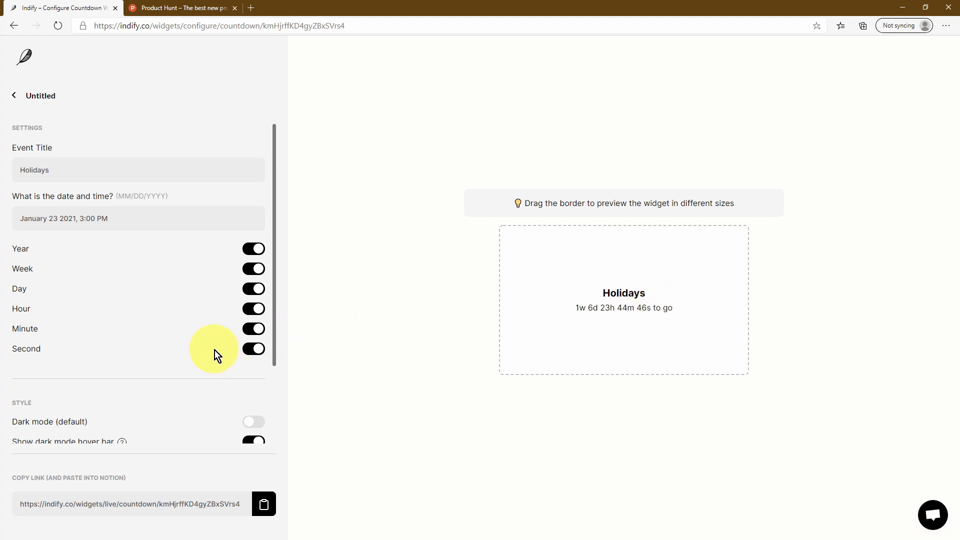
scroll(214, 351, down, 2)
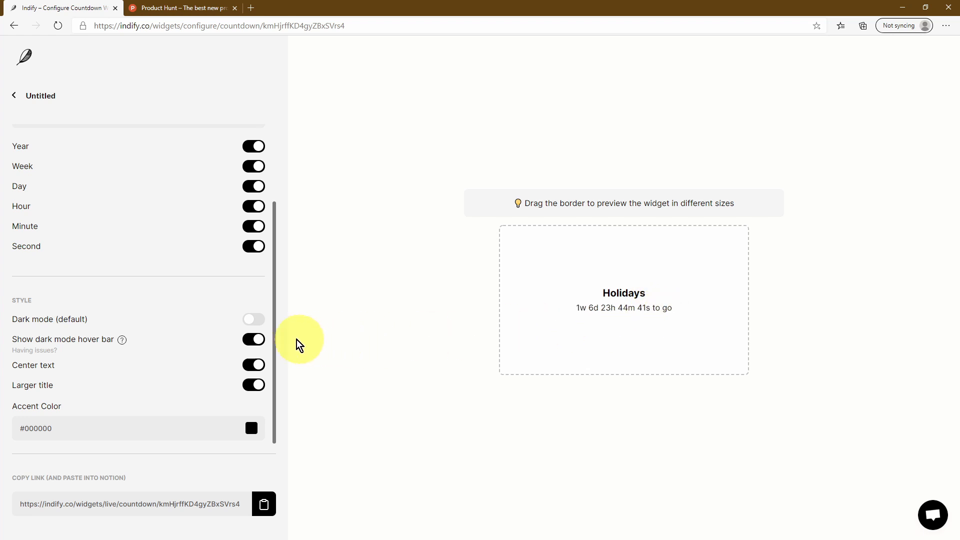
click(251, 428)
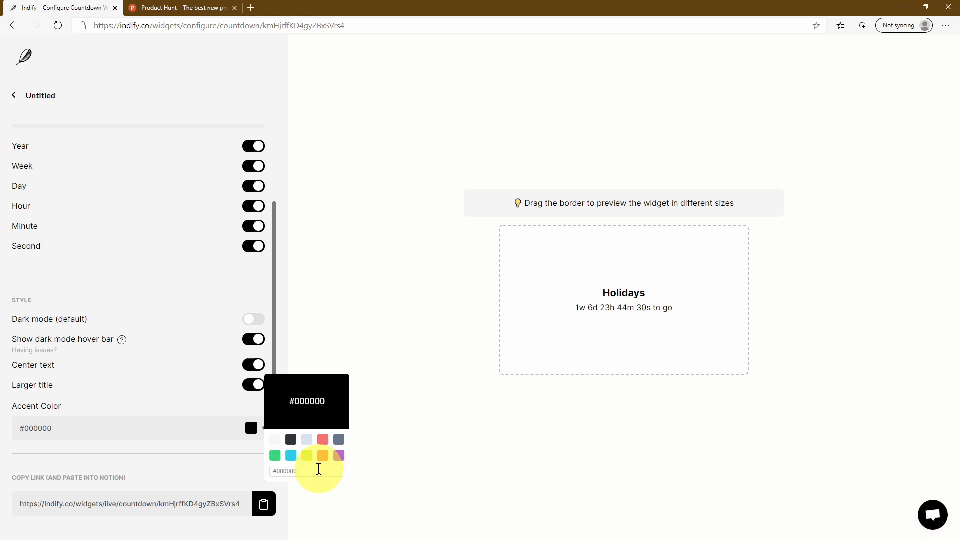
click(323, 443)
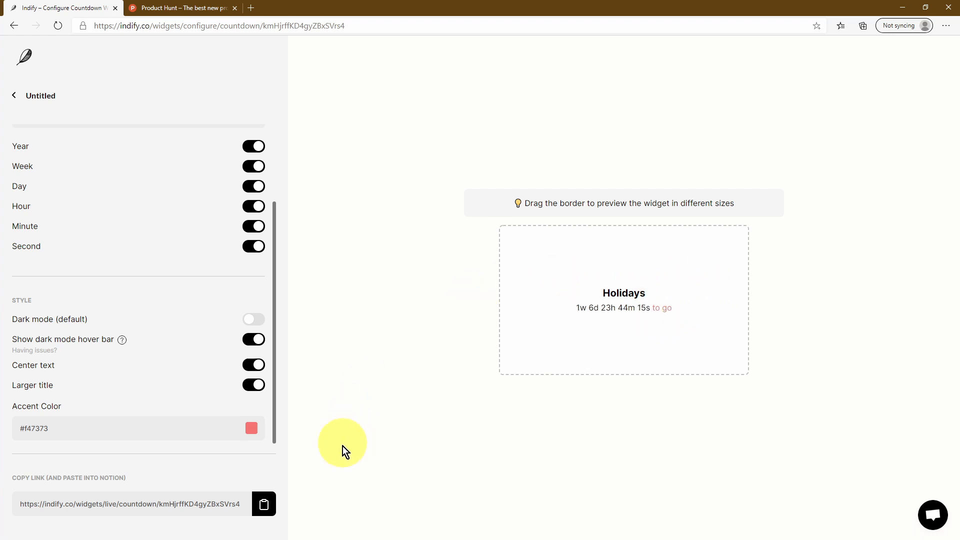
Copy the Holidays countdown link and embed it under Notion's Countdown heading
click(266, 498)
key(alt+Tab)
click(322, 369)
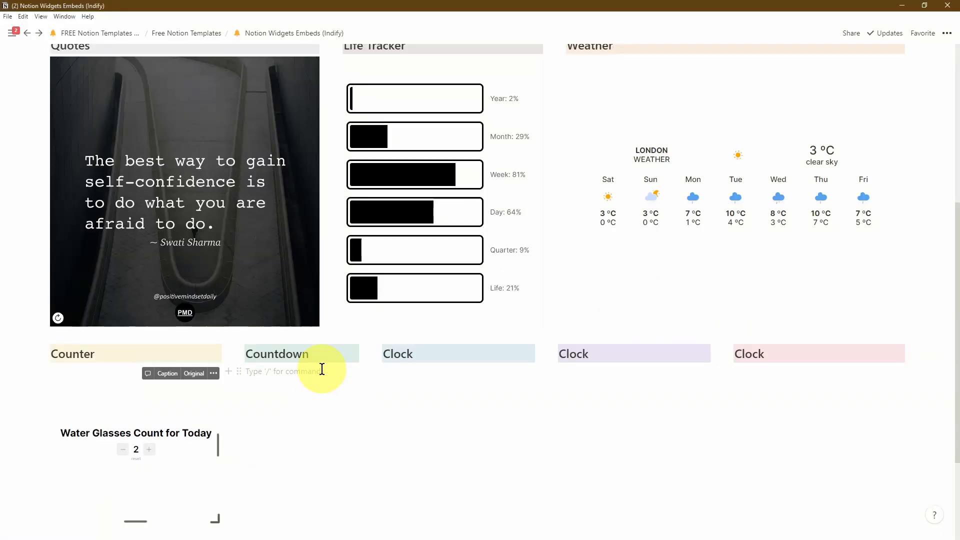
key(ctrl+v)
click(320, 445)
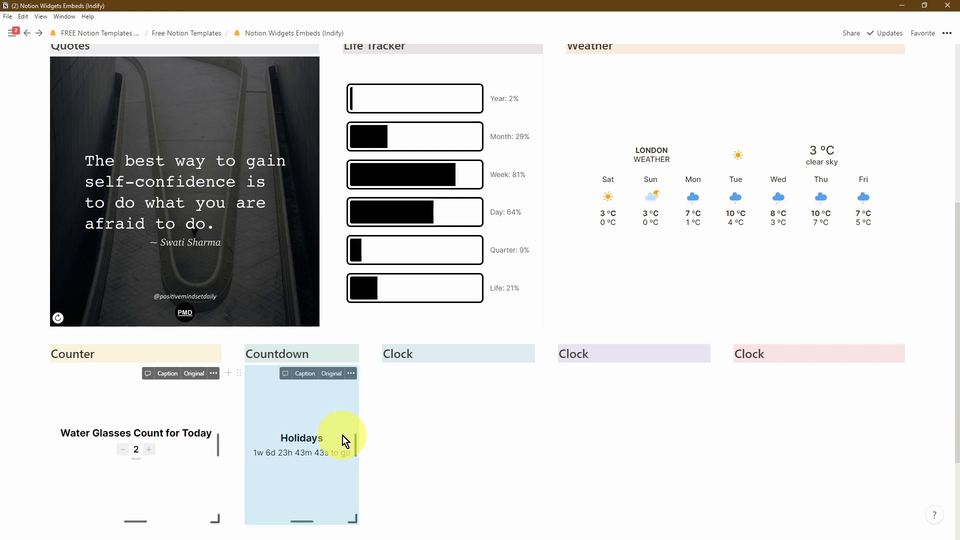
click(368, 446)
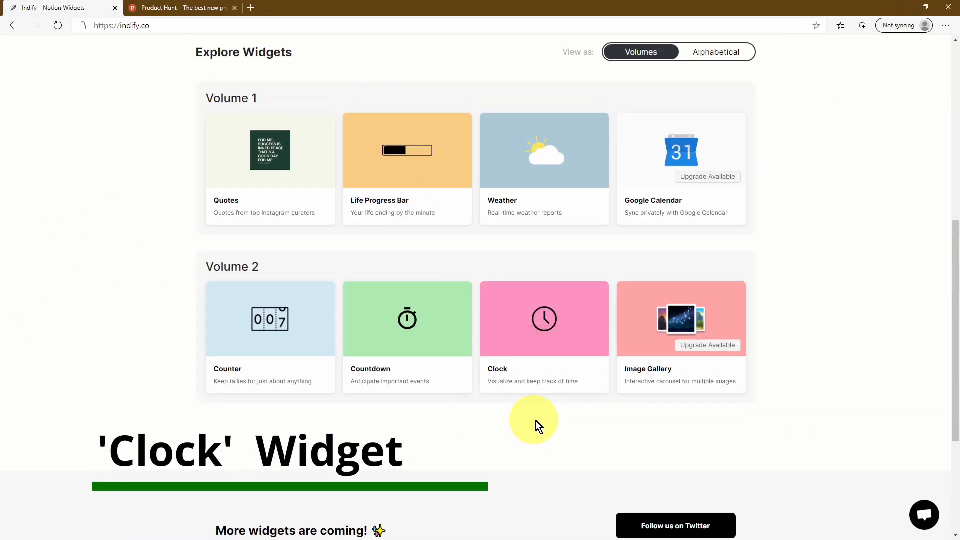
Create a new Clock widget and try the Analog Numbers and Analog Planets clock styles
mouse_move(541, 383)
click(544, 332)
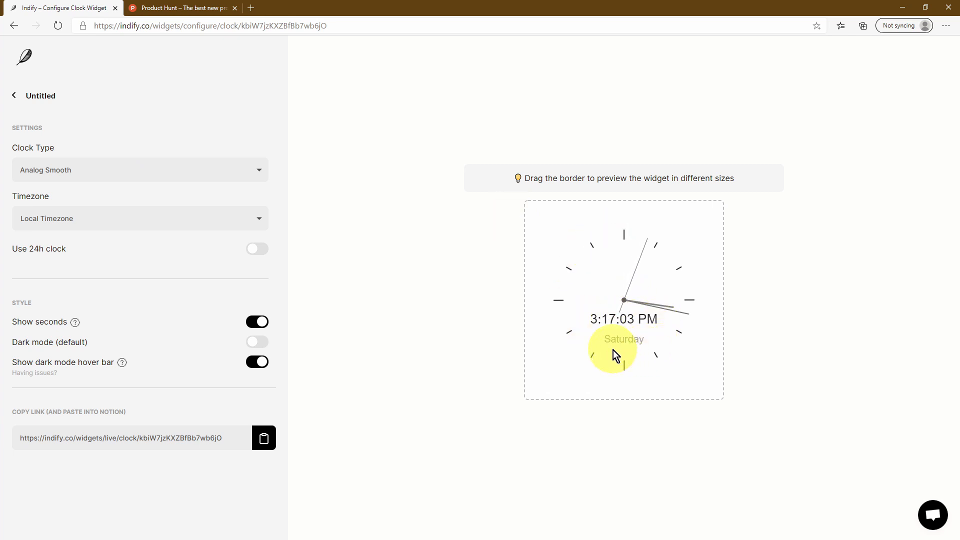
click(189, 171)
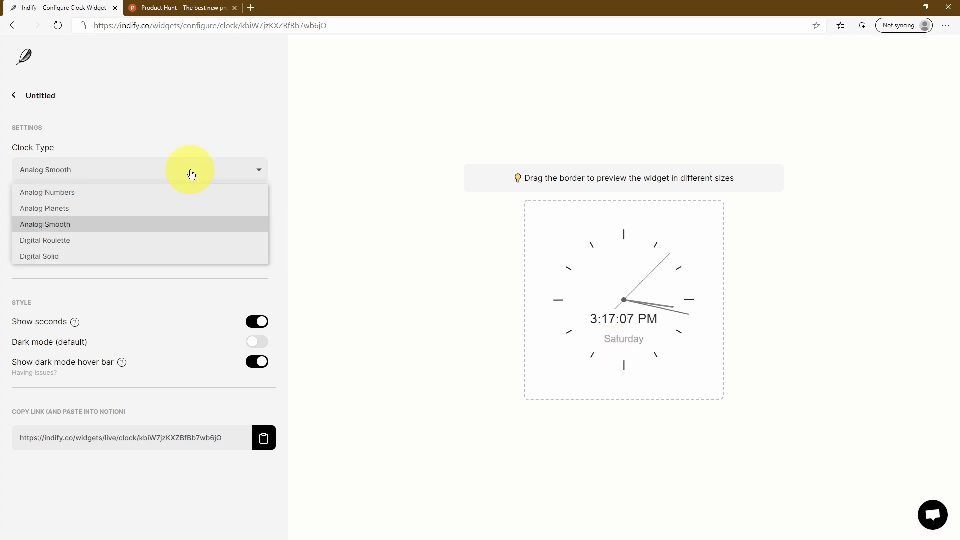
click(136, 192)
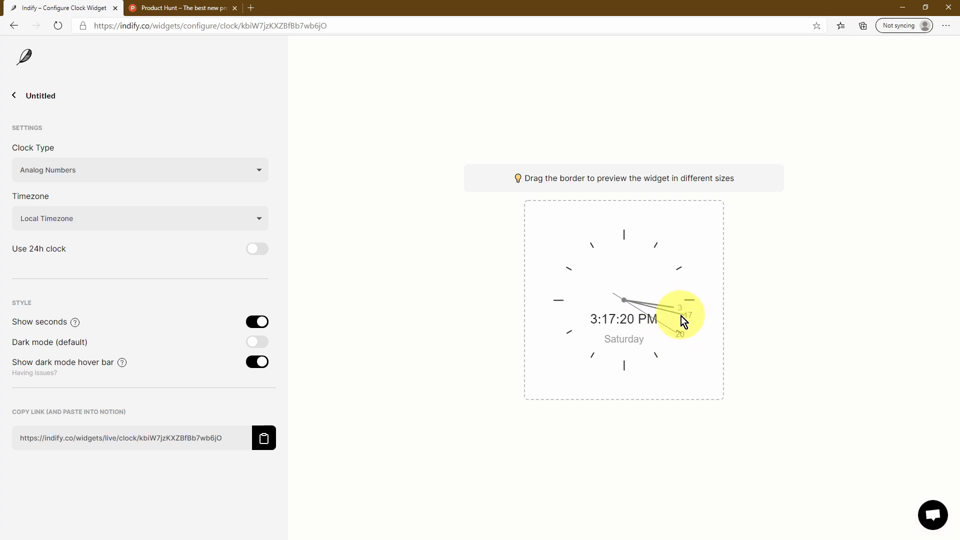
key(Down)
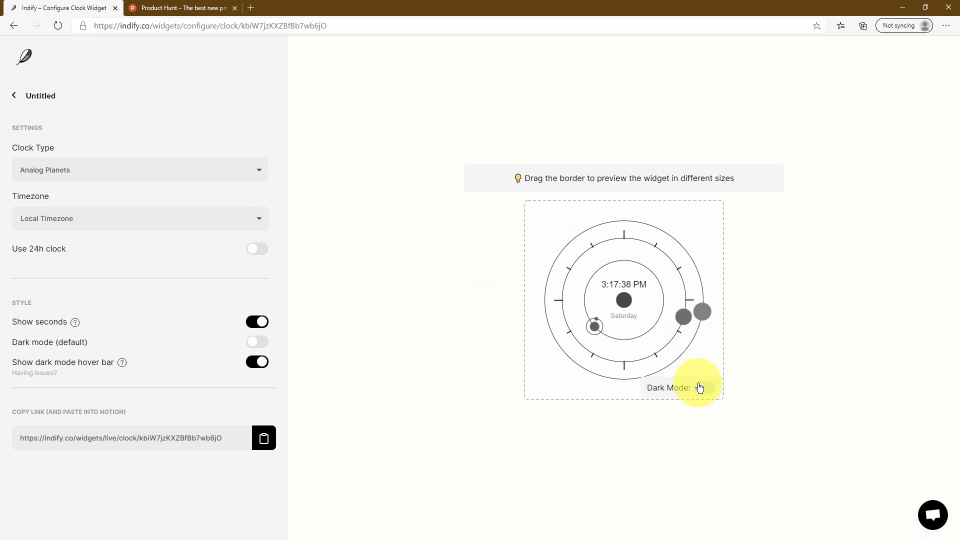
Preview dark mode, try Digital Roulette, then settle on the Digital Solid clock type
click(702, 388)
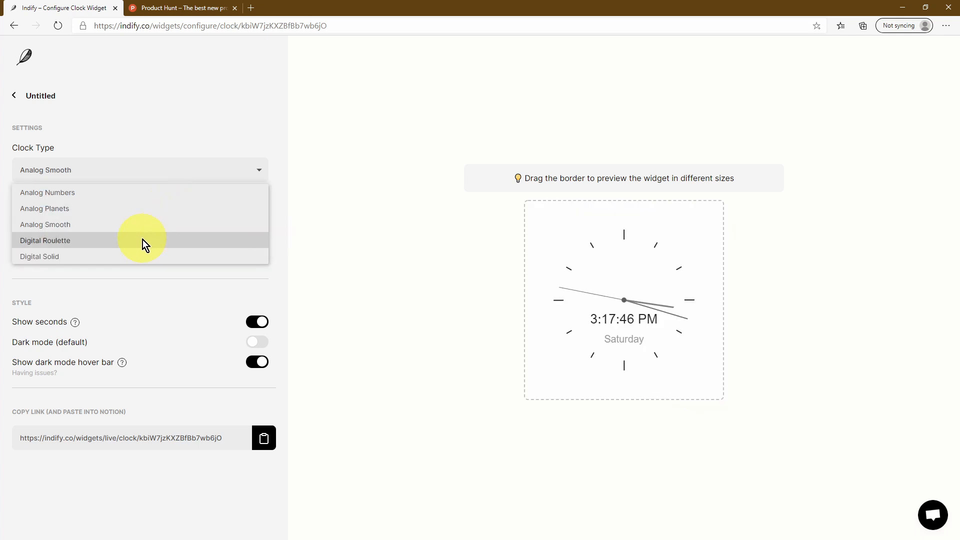
click(143, 240)
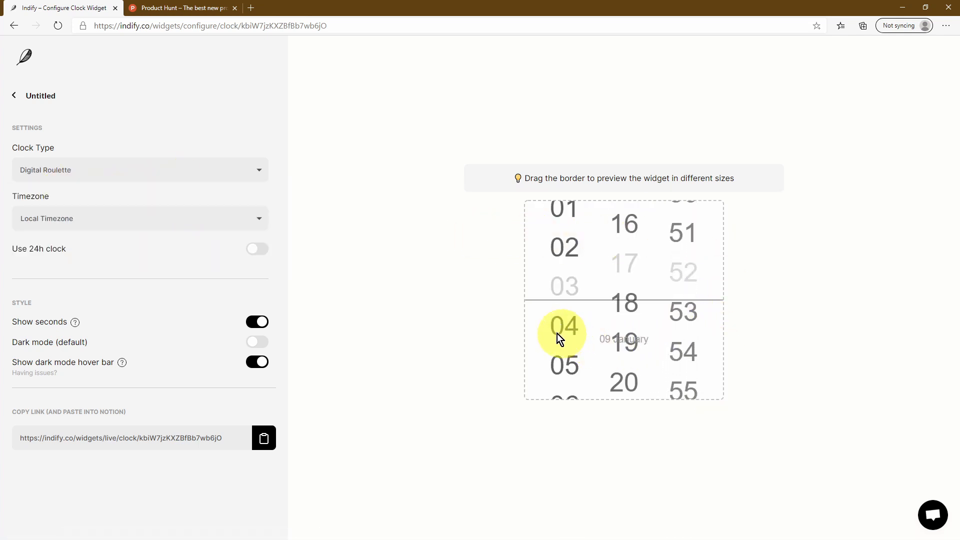
click(200, 173)
click(167, 250)
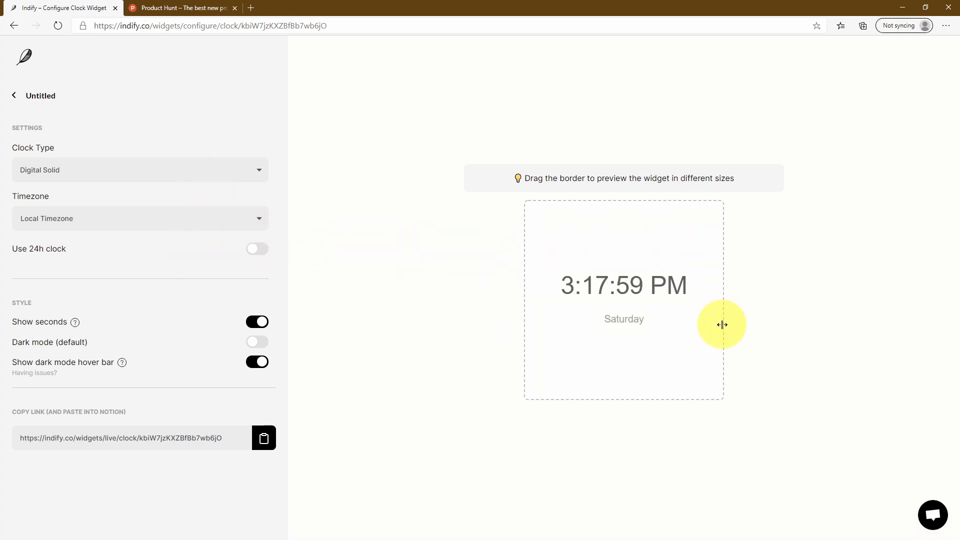
click(182, 216)
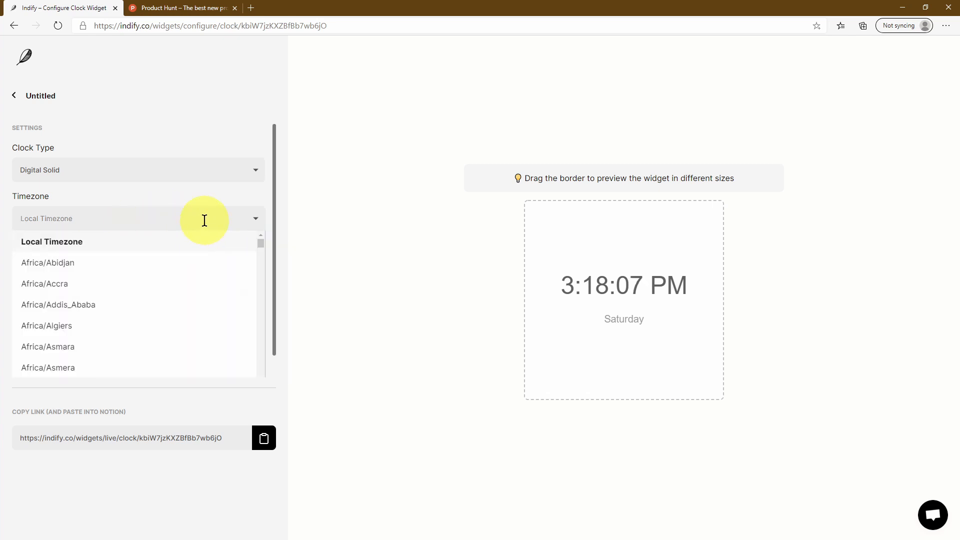
Keep the clock on Local Timezone in 12-hour time with seconds shown
scroll(161, 262, down, 5)
scroll(160, 262, up, 5)
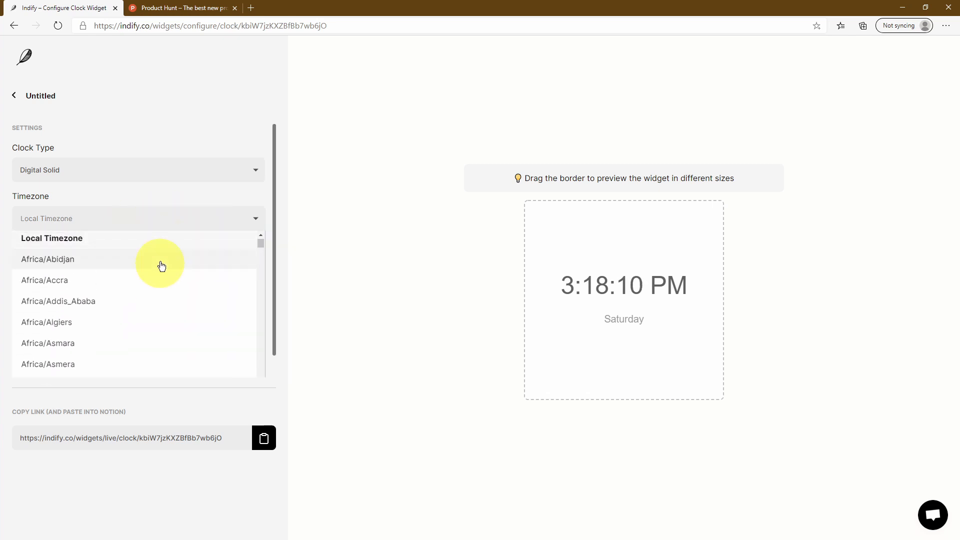
click(191, 203)
click(252, 249)
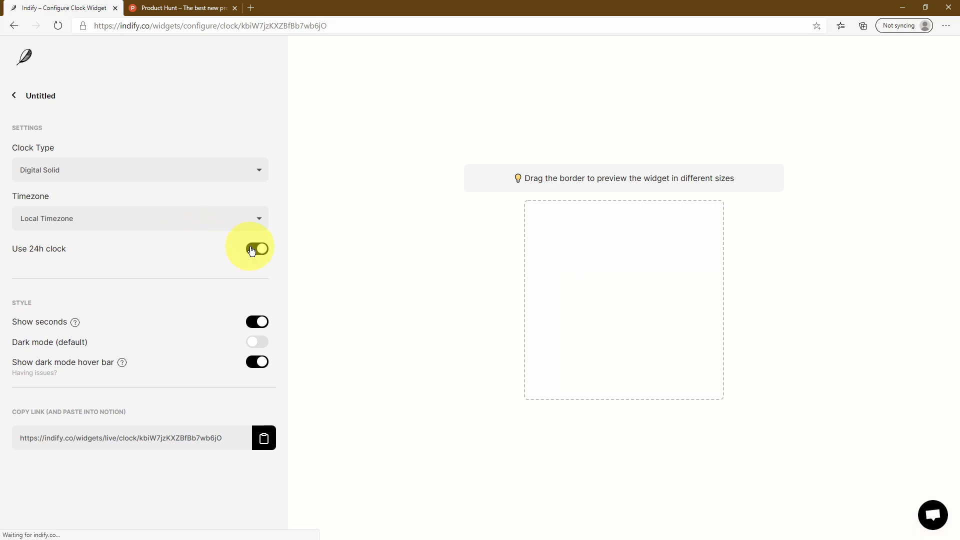
click(252, 249)
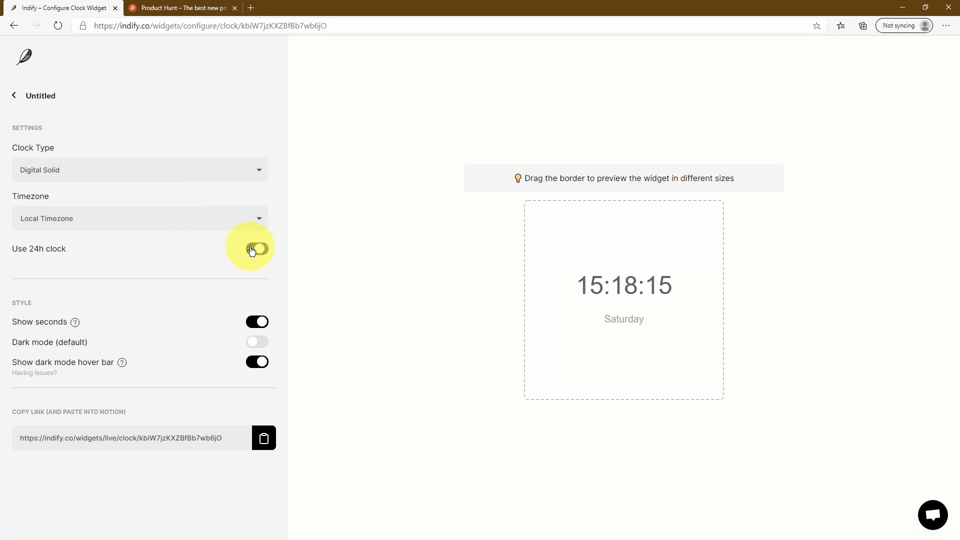
click(259, 323)
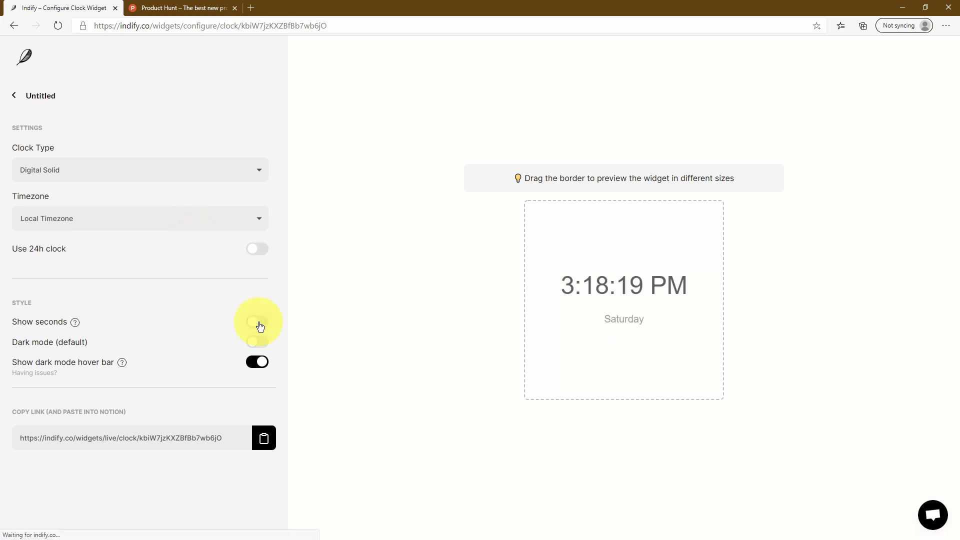
click(258, 322)
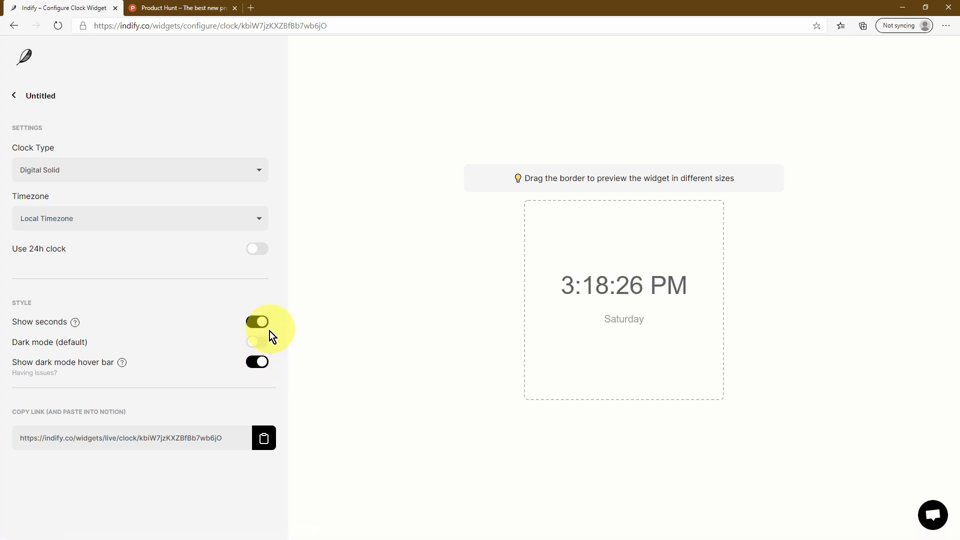
Switch to the Analog Smooth clock and paste its link under the middle Clock heading in Notion
click(222, 175)
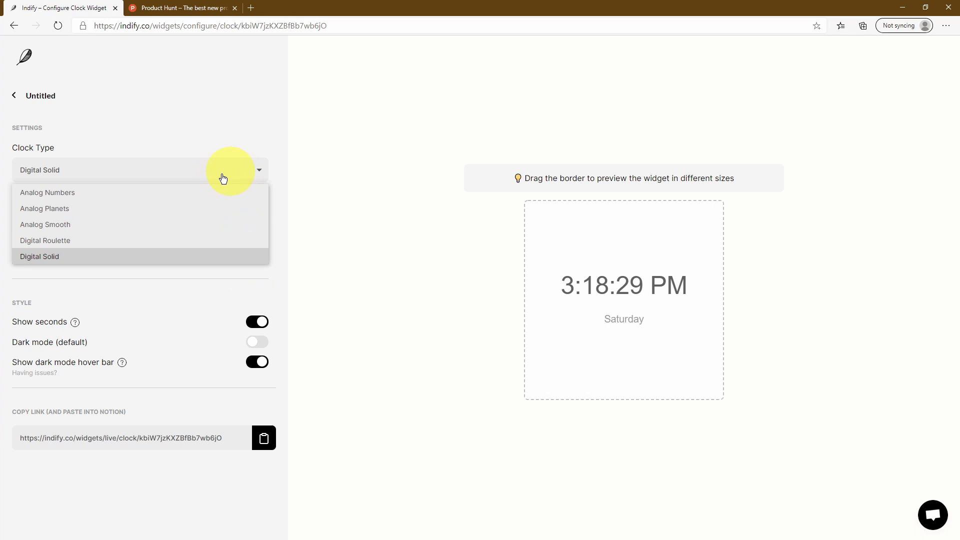
click(166, 225)
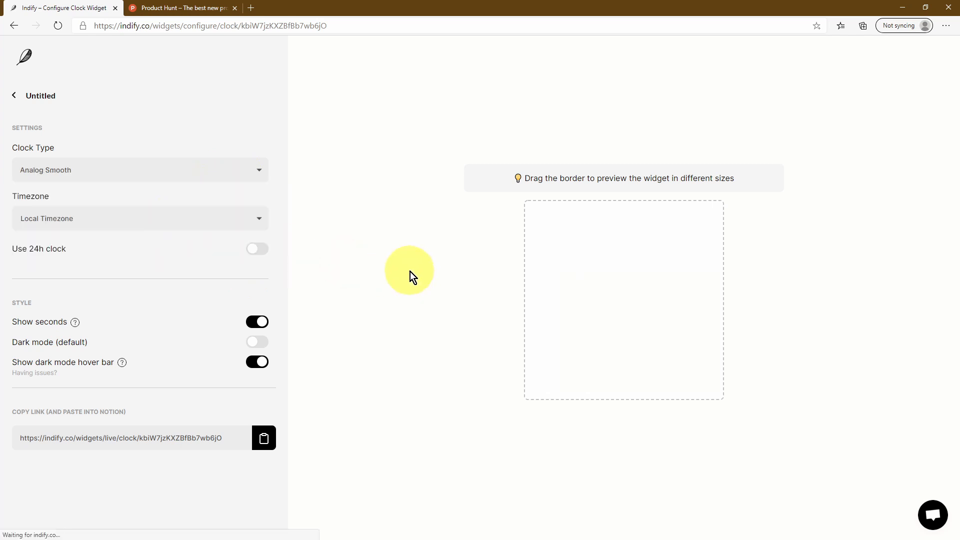
click(268, 439)
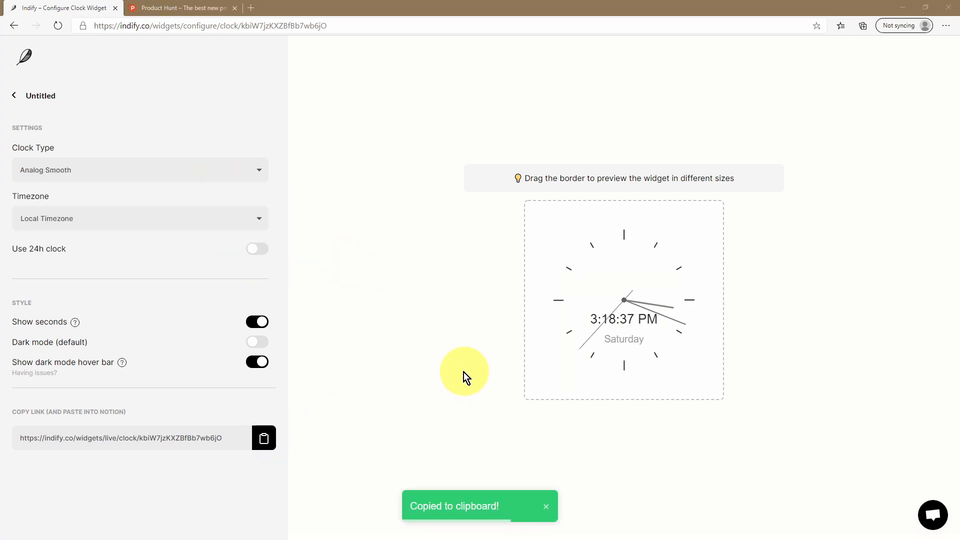
key(alt+Tab)
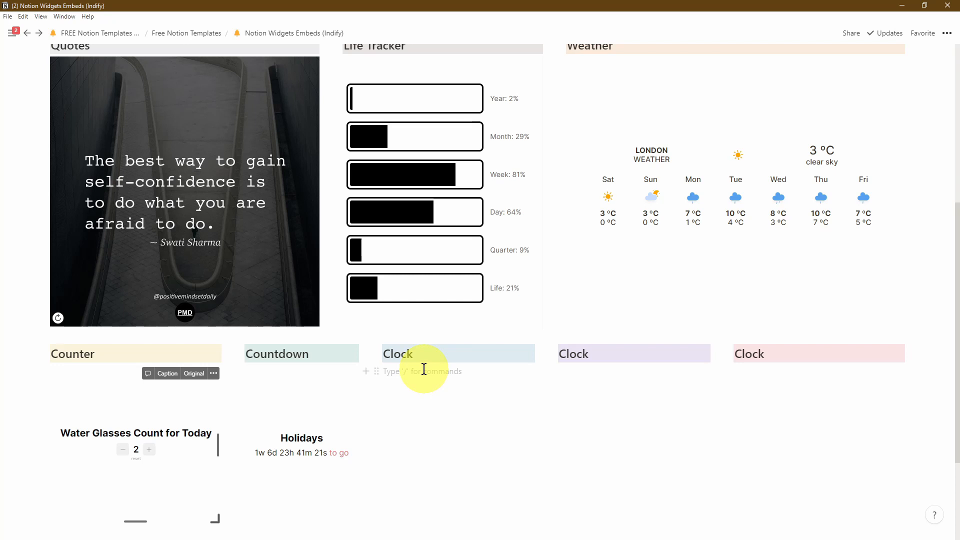
key(ctrl+v)
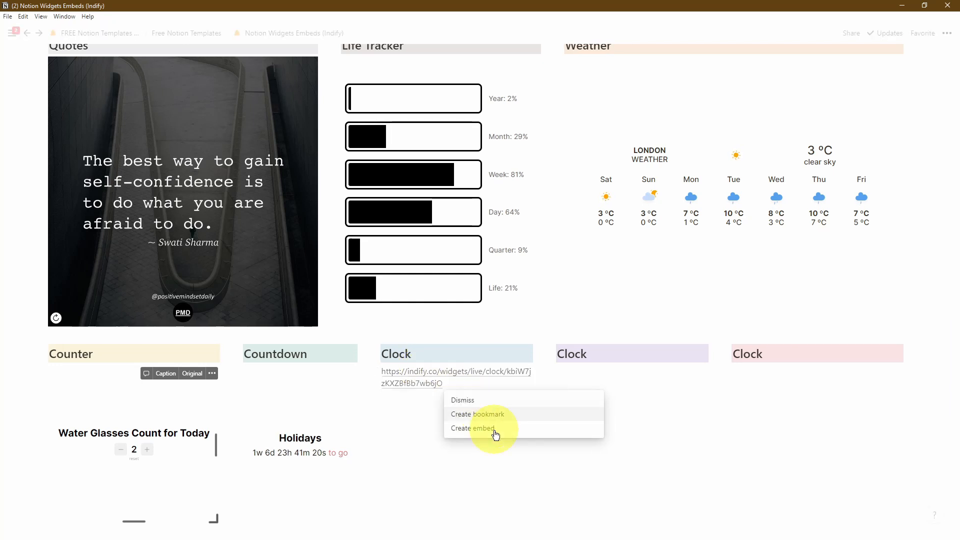
Embed the pasted Analog Smooth clock, then copy a Digital Roulette clock link from Indify
click(489, 428)
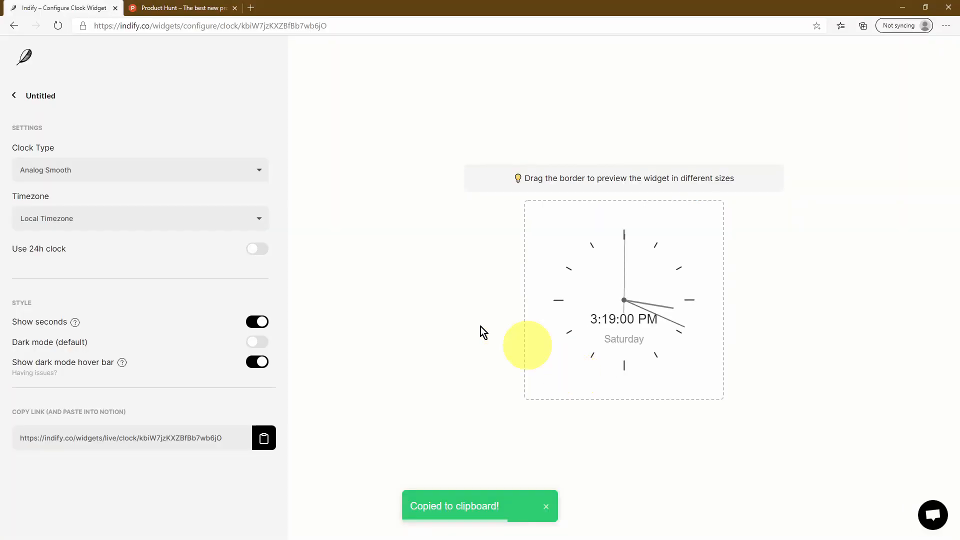
click(176, 169)
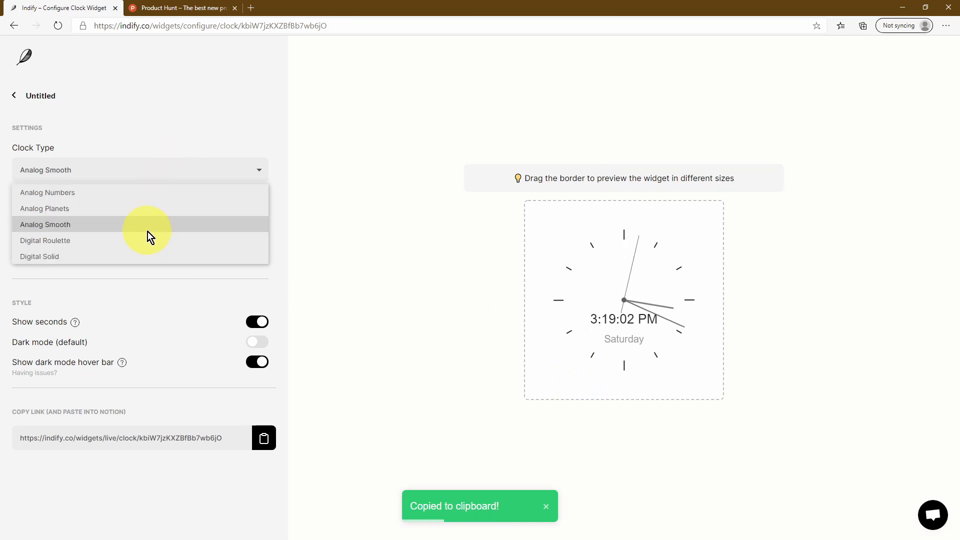
click(119, 243)
click(263, 438)
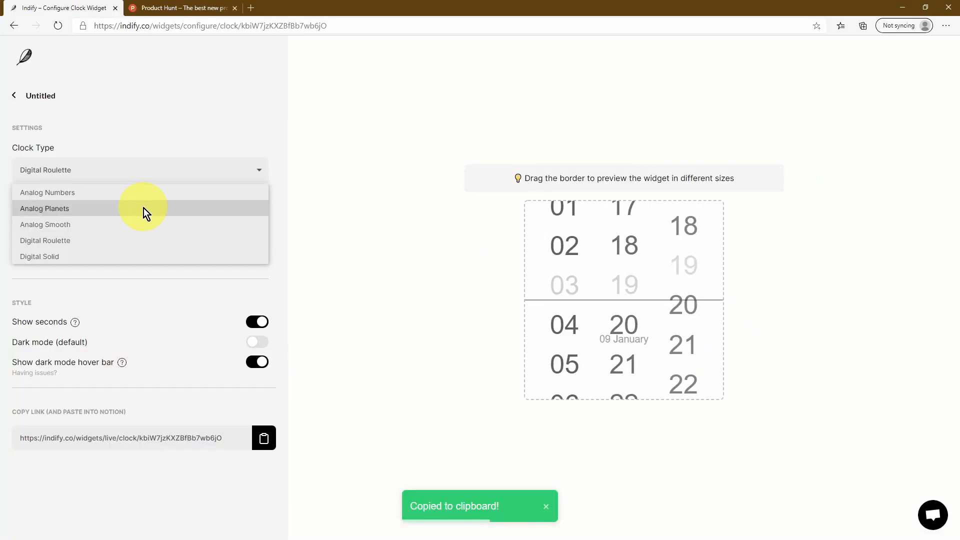
Paste an Analog Planets clock into the last Clock column and set both analog clocks to dark mode
click(144, 209)
click(262, 438)
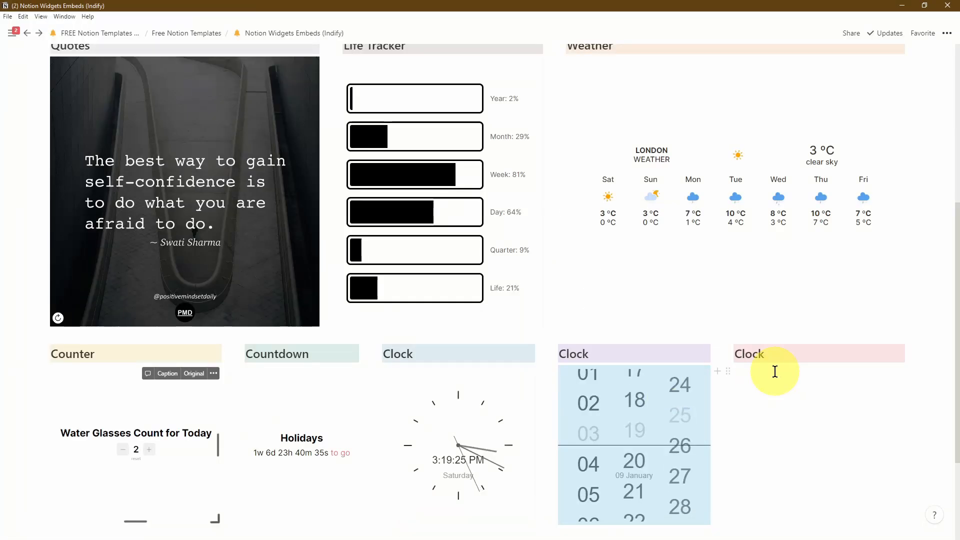
click(776, 371)
key(ctrl+v)
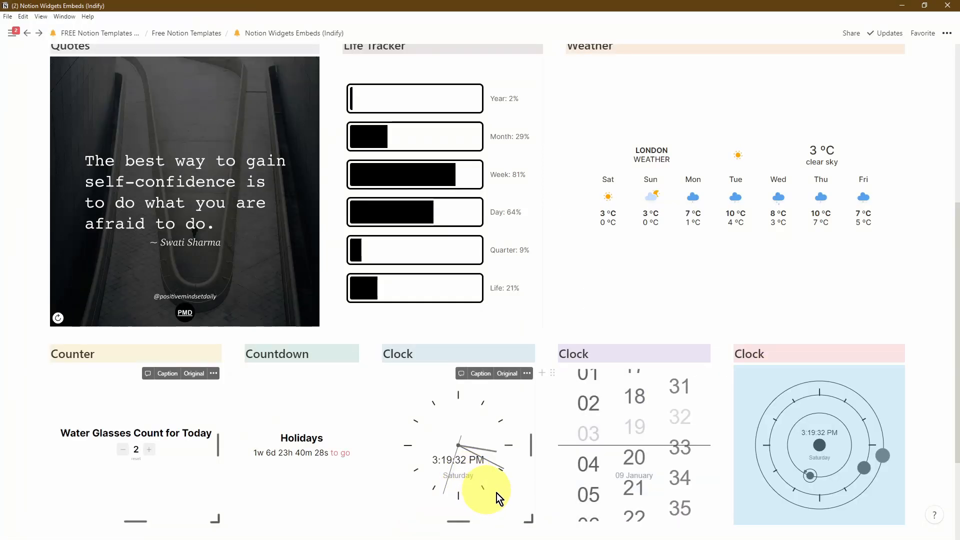
click(515, 509)
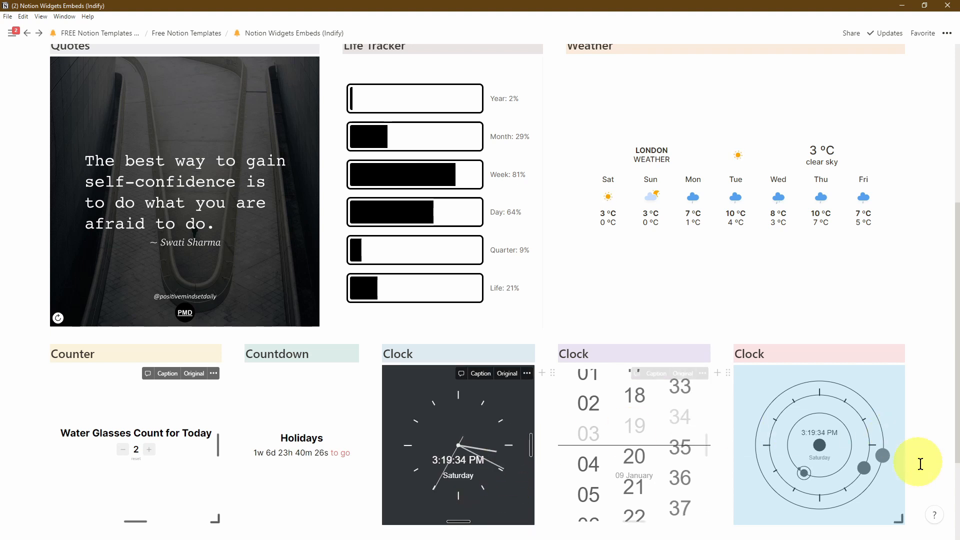
click(881, 511)
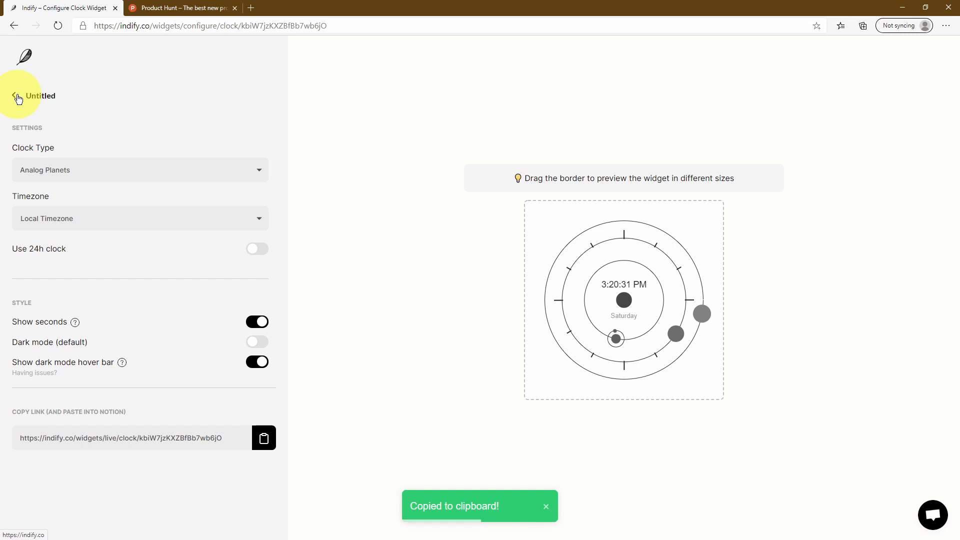
Return to the Indify widgets dashboard, then browse the YouTube channel's Notion Tutorials playlist and Uploads
click(15, 95)
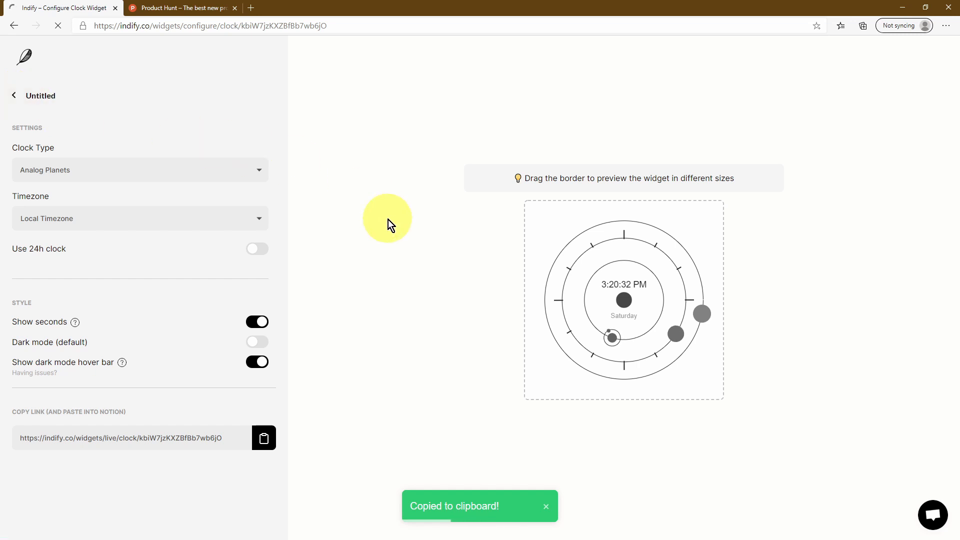
scroll(550, 150, down, 7)
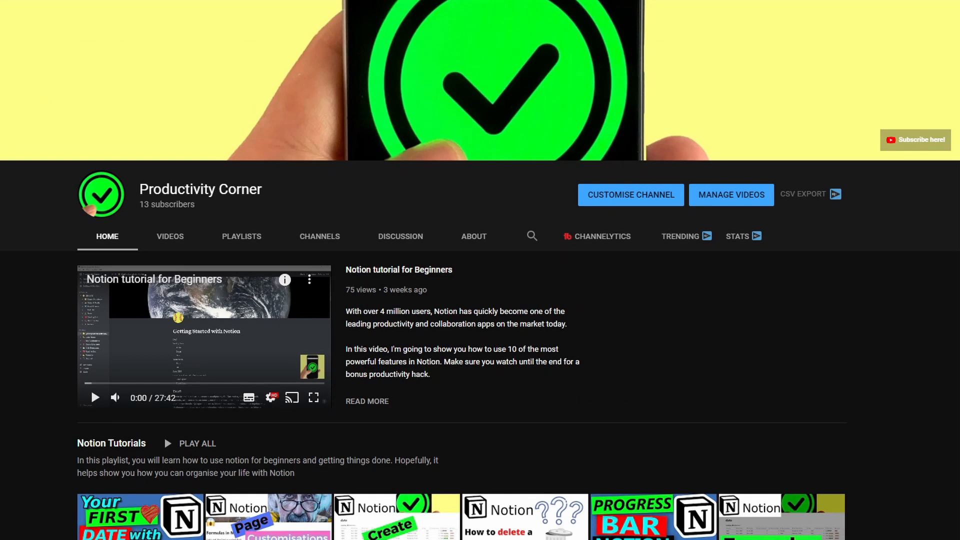
scroll(481, 270, down, 1)
scroll(480, 270, down, 3)
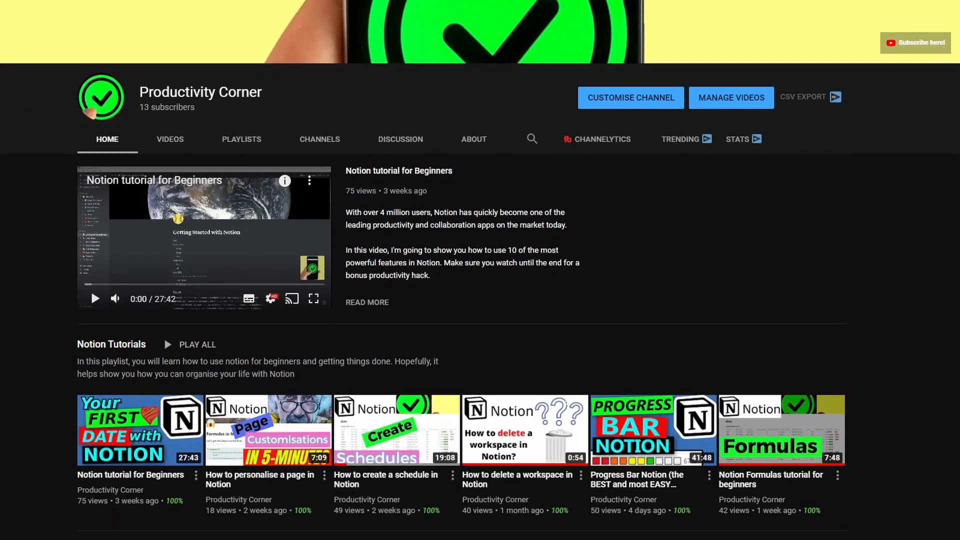
scroll(480, 270, down, 2)
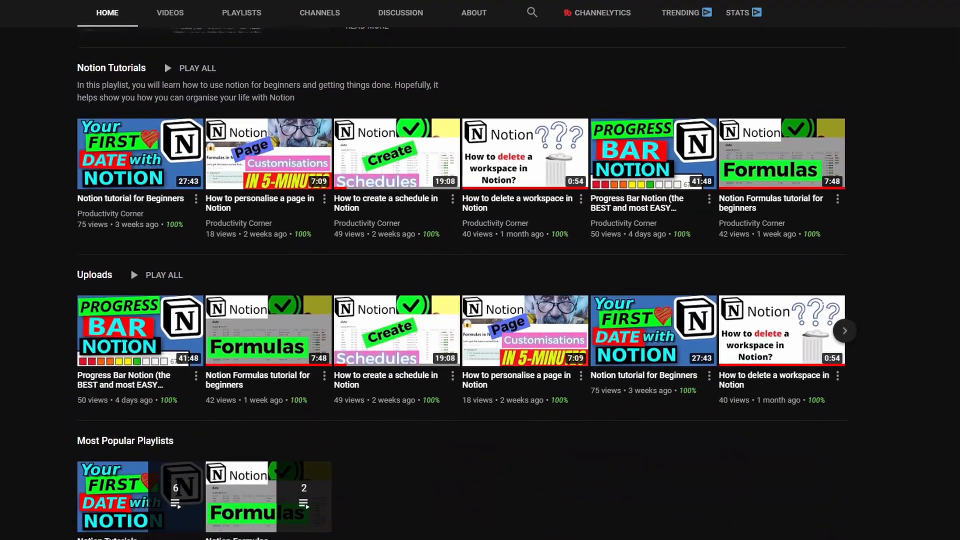